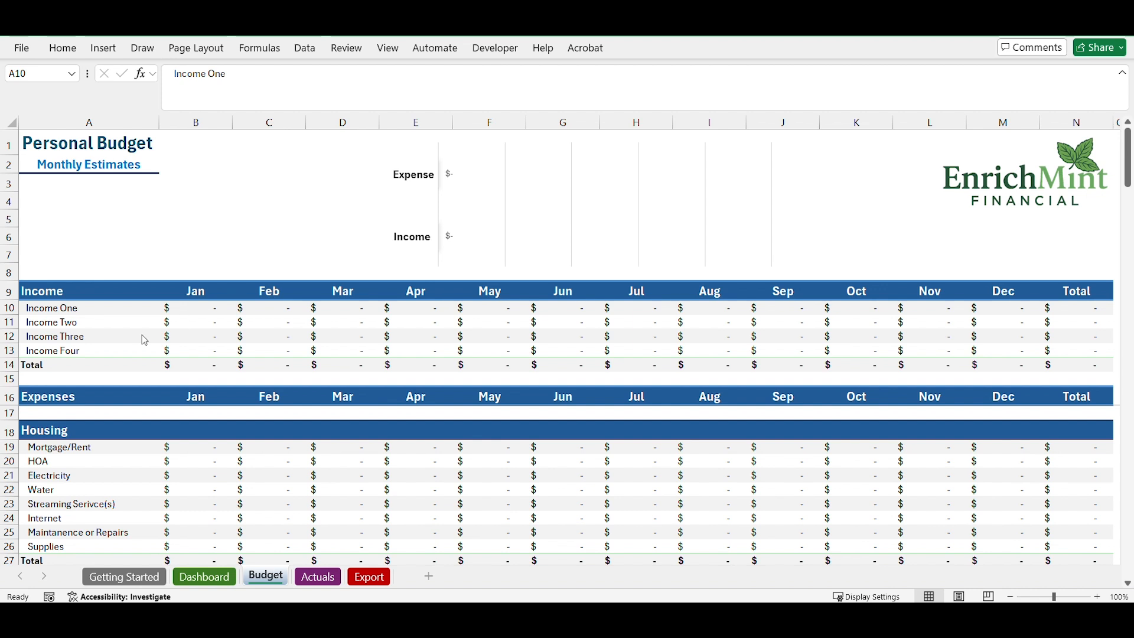
# - Rename the Income One category in the Income section to Paycheck
pyautogui.click(71, 312)
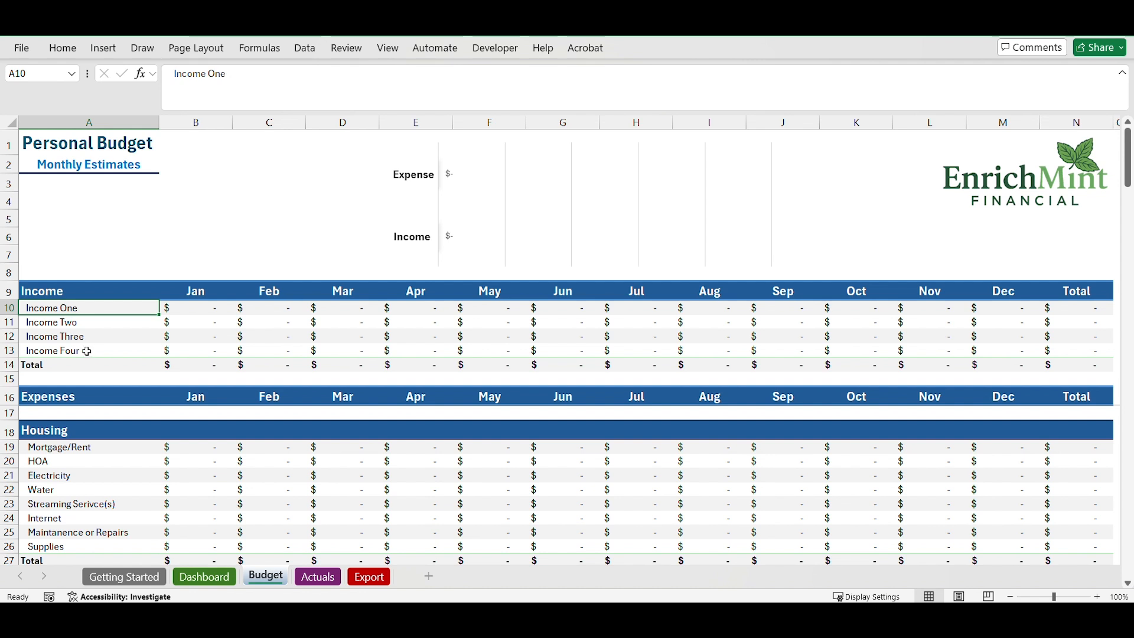
pyautogui.press('Down')
pyautogui.press('Down')
pyautogui.press('Down')
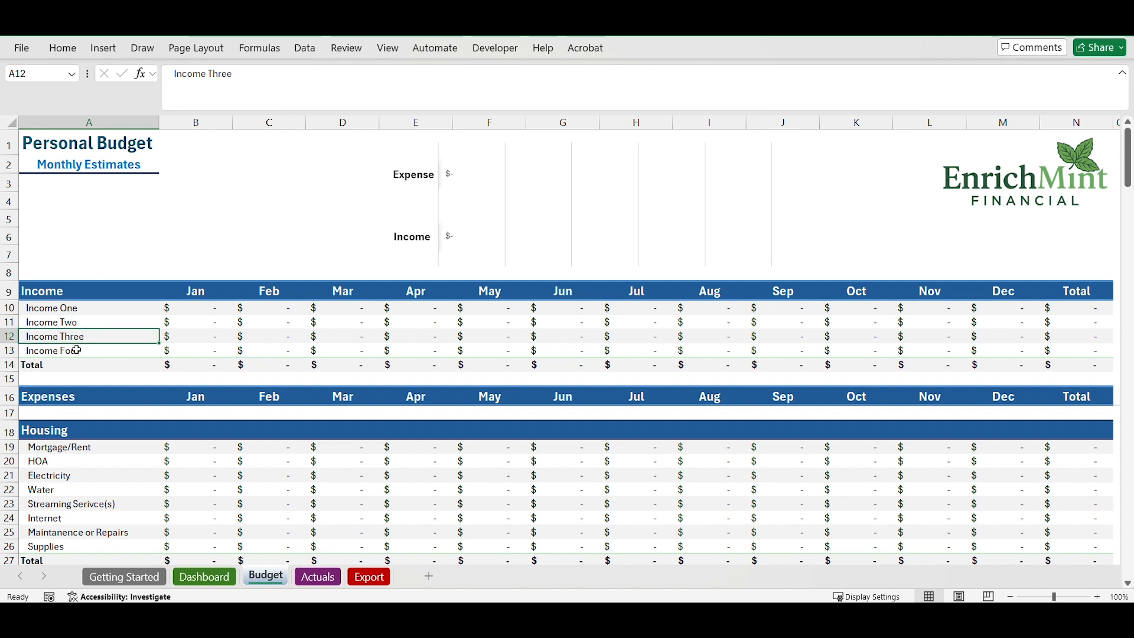
pyautogui.click(77, 311)
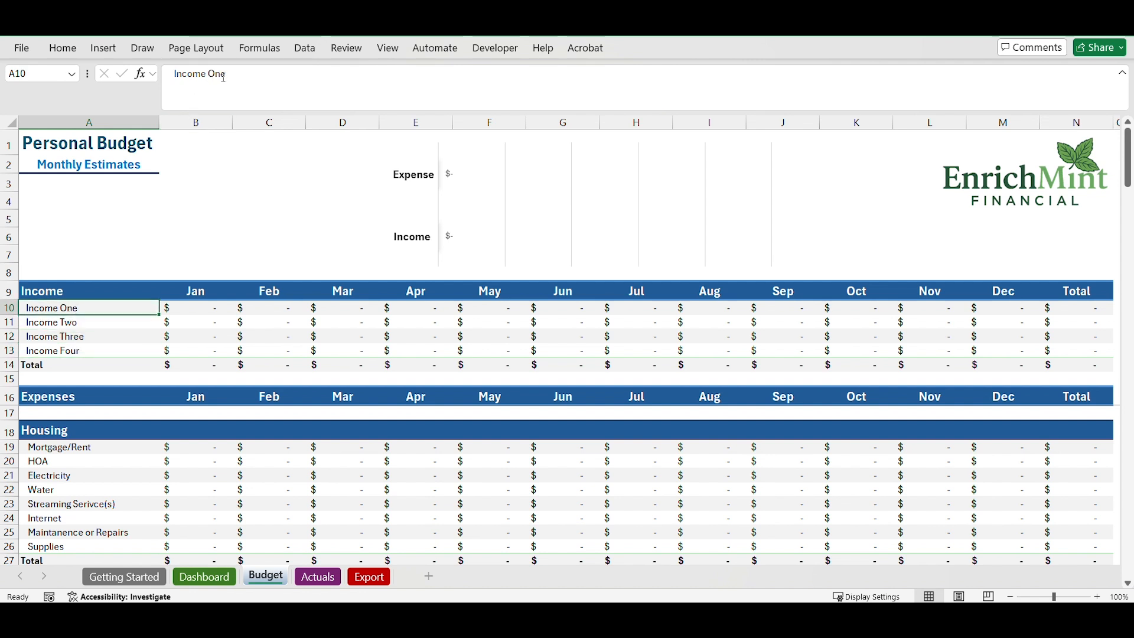
pyautogui.moveTo(225, 75); pyautogui.dragTo(177, 75)
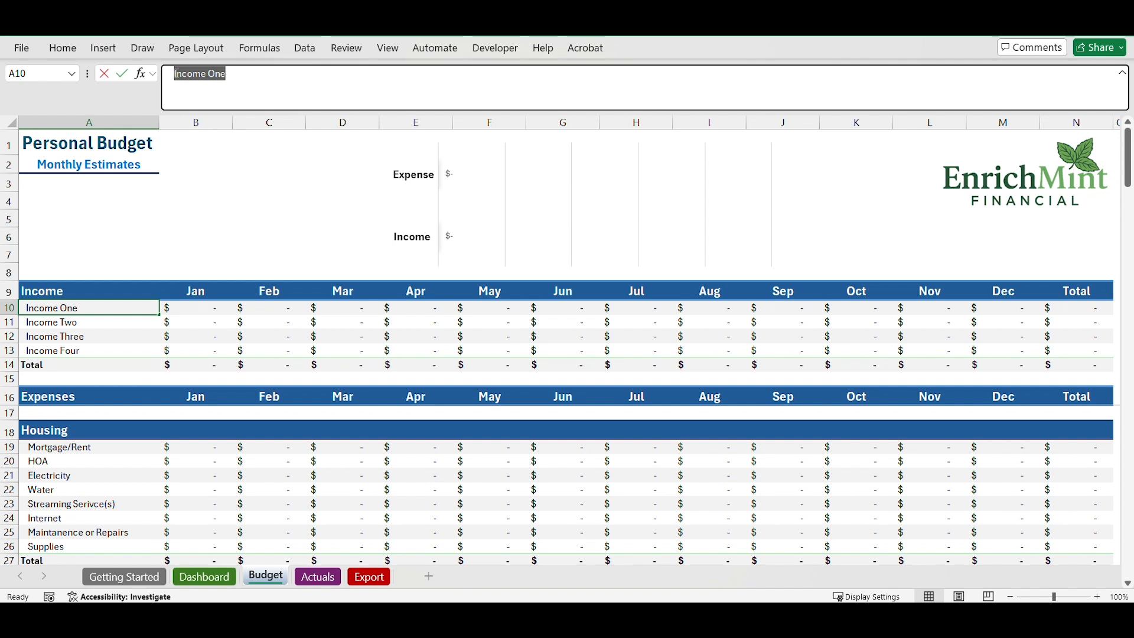
pyautogui.write('Paycheck')
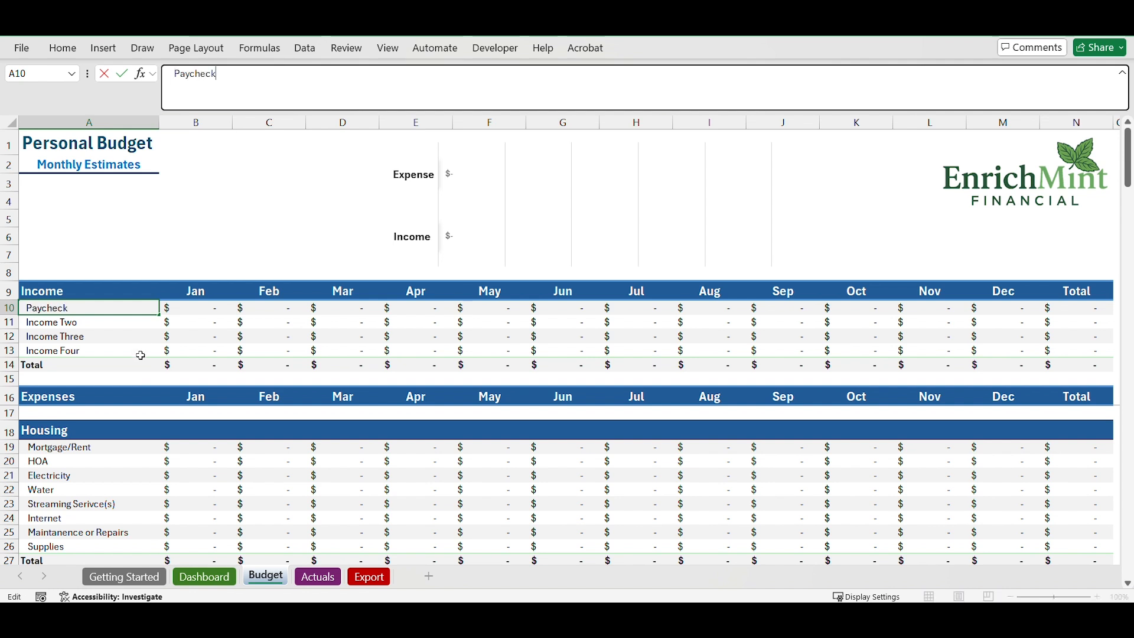
pyautogui.click(112, 450)
# - Review the expense categories from Housing through Vehicle, Food, Kids and Animals on the Budget sheet
pyautogui.click(85, 464)
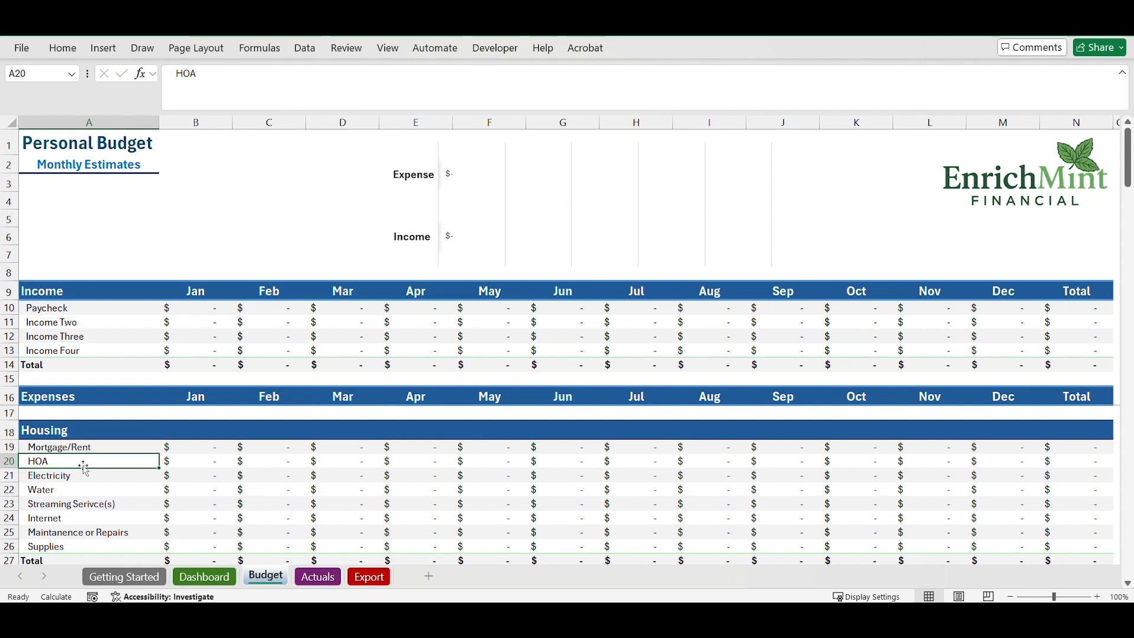
pyautogui.click(77, 475)
pyautogui.scroll(-1, 81, 477)
pyautogui.scroll(-1, 82, 477)
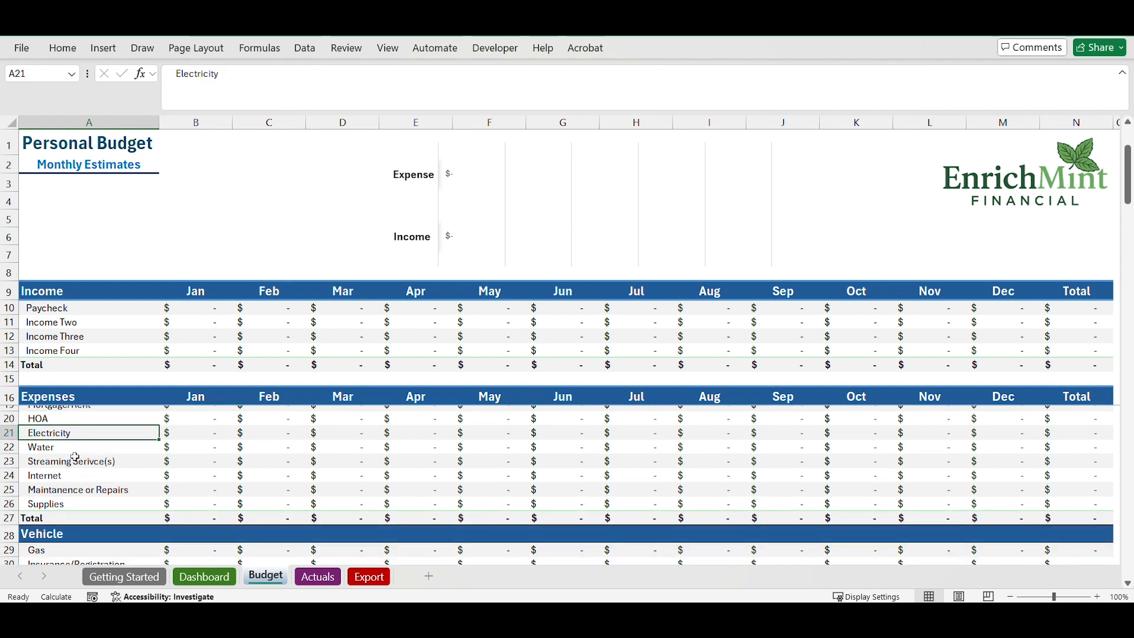
pyautogui.click(71, 447)
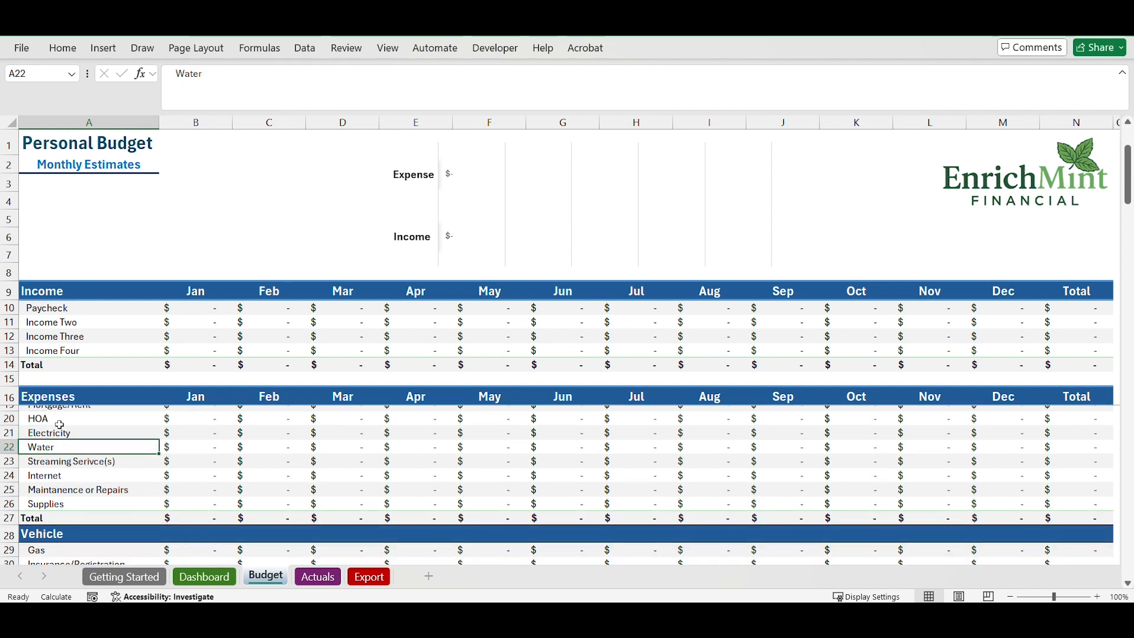
pyautogui.scroll(1, 71, 433)
pyautogui.scroll(-1, 73, 477)
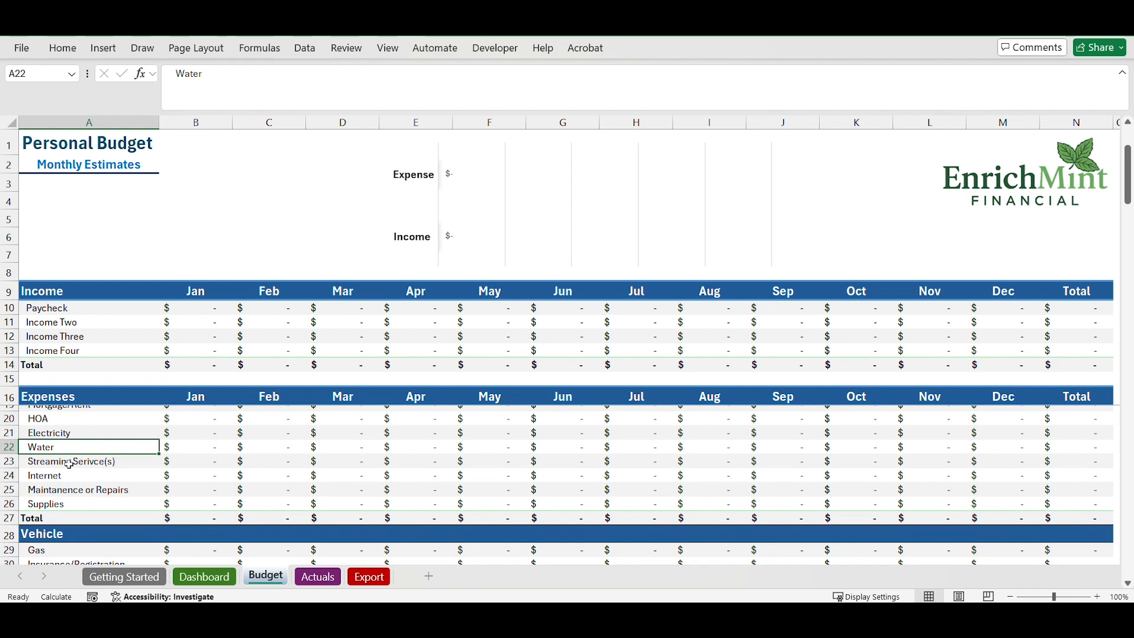
pyautogui.scroll(-5, 91, 458)
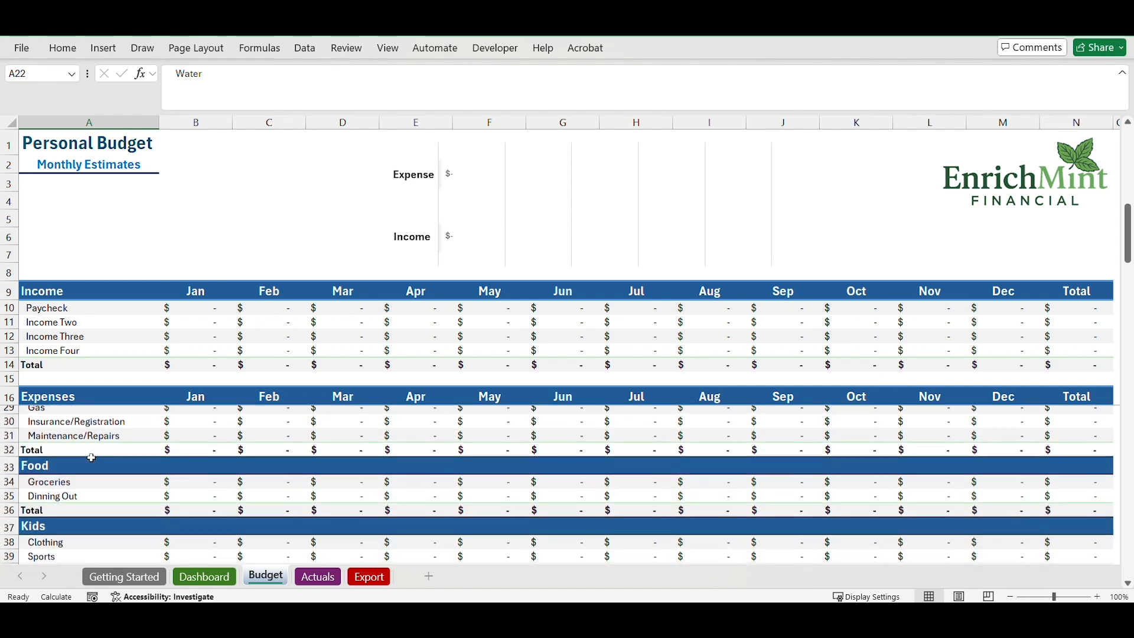
pyautogui.click(59, 503)
pyautogui.scroll(6, 92, 428)
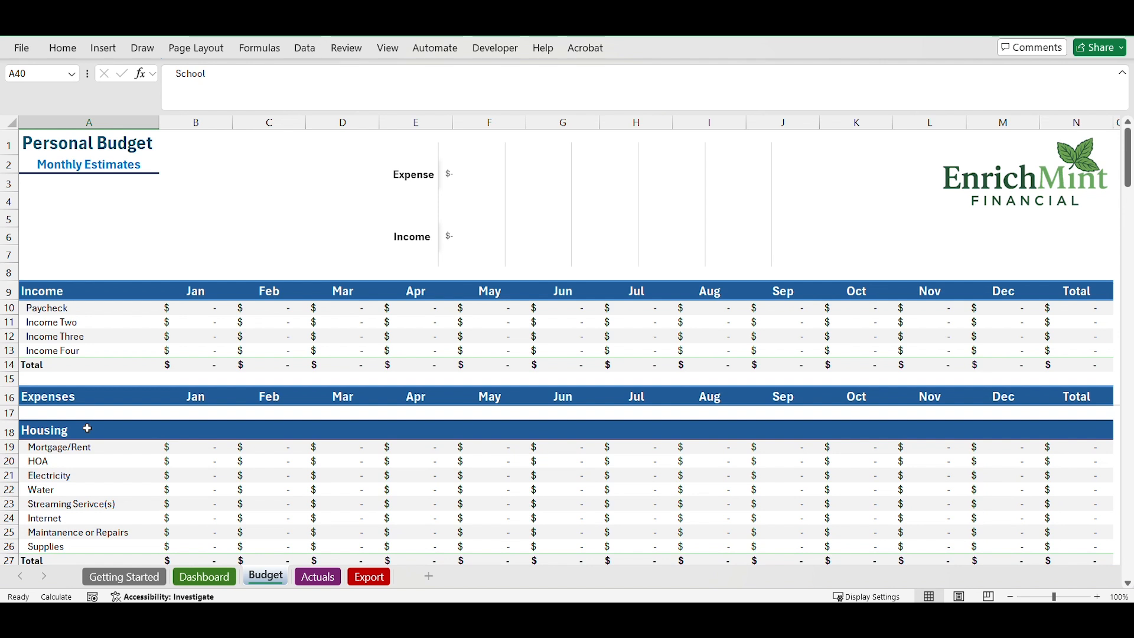
pyautogui.scroll(-4, 87, 430)
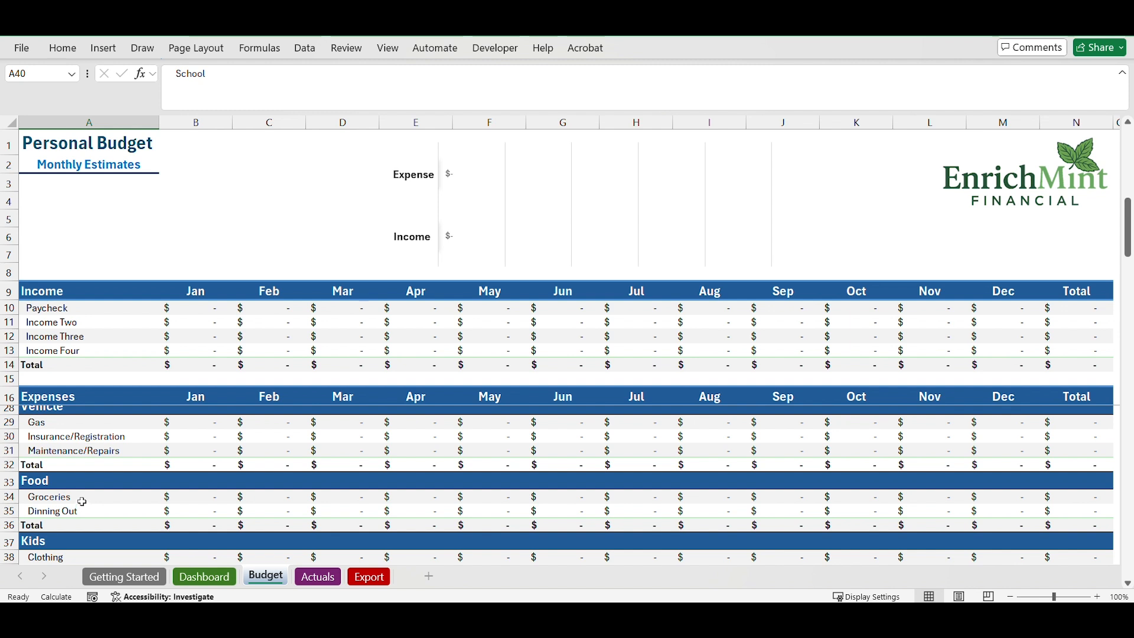
pyautogui.scroll(-3, 76, 499)
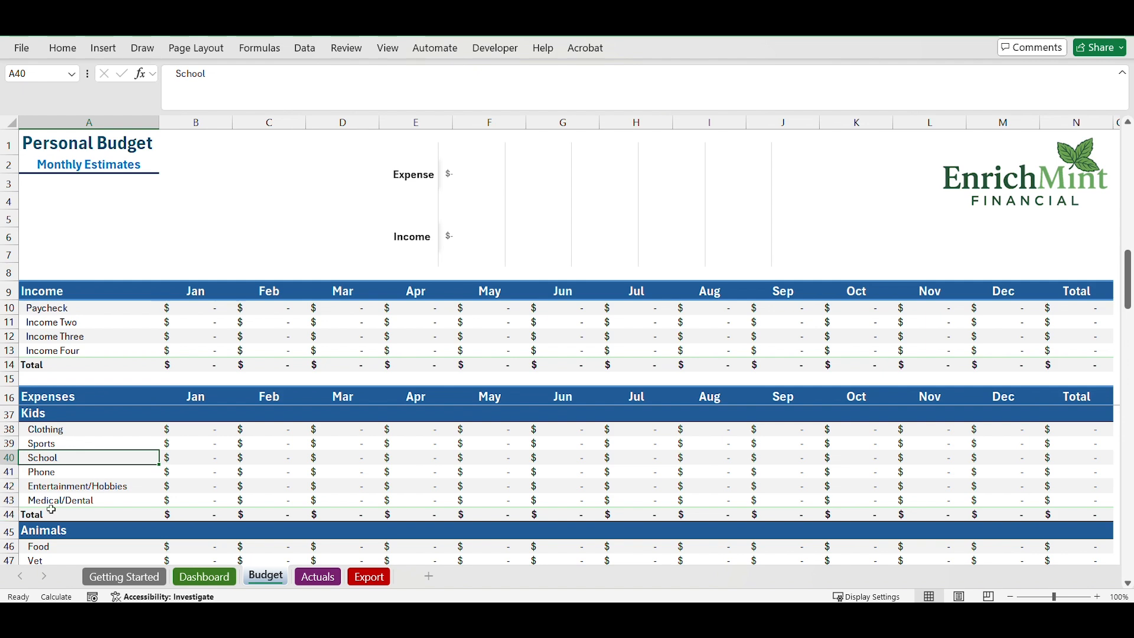
pyautogui.scroll(-3, 142, 455)
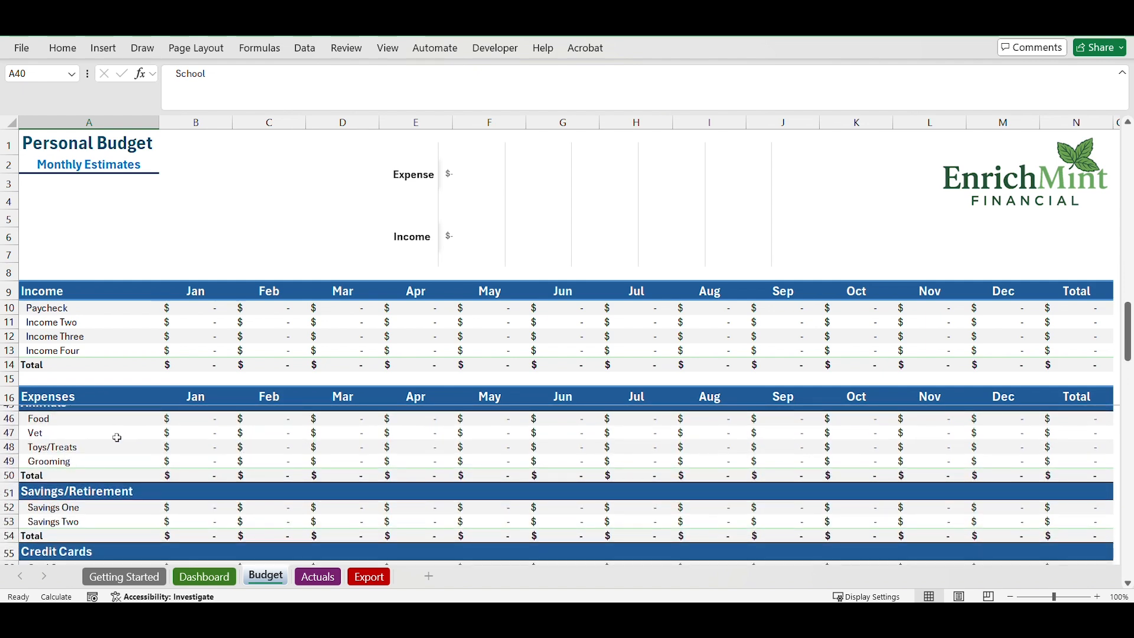
# - Rename the Savings One category under Savings/Retirement to Roth IRA
pyautogui.scroll(-1, 121, 462)
pyautogui.click(106, 466)
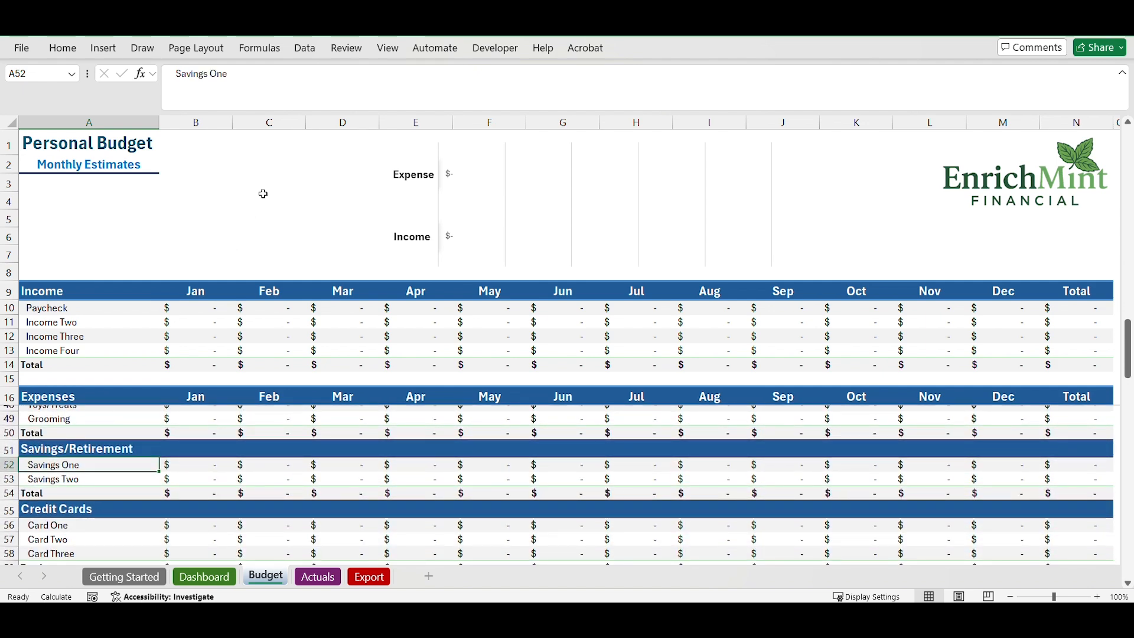
pyautogui.moveTo(228, 73); pyautogui.dragTo(176, 73)
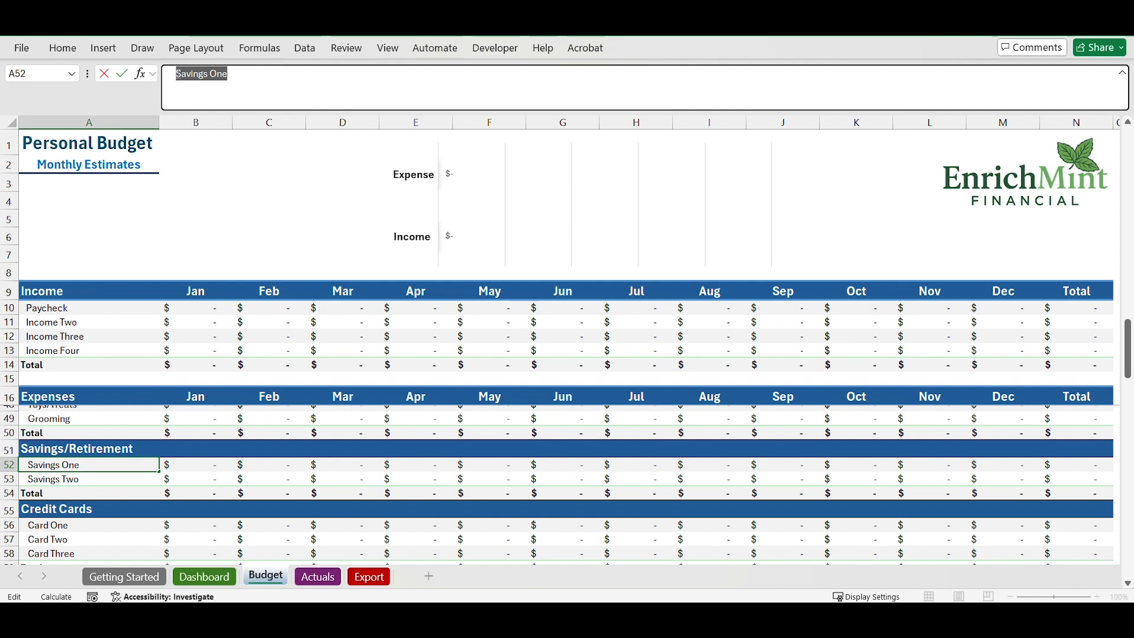
pyautogui.write('Roth IRA')
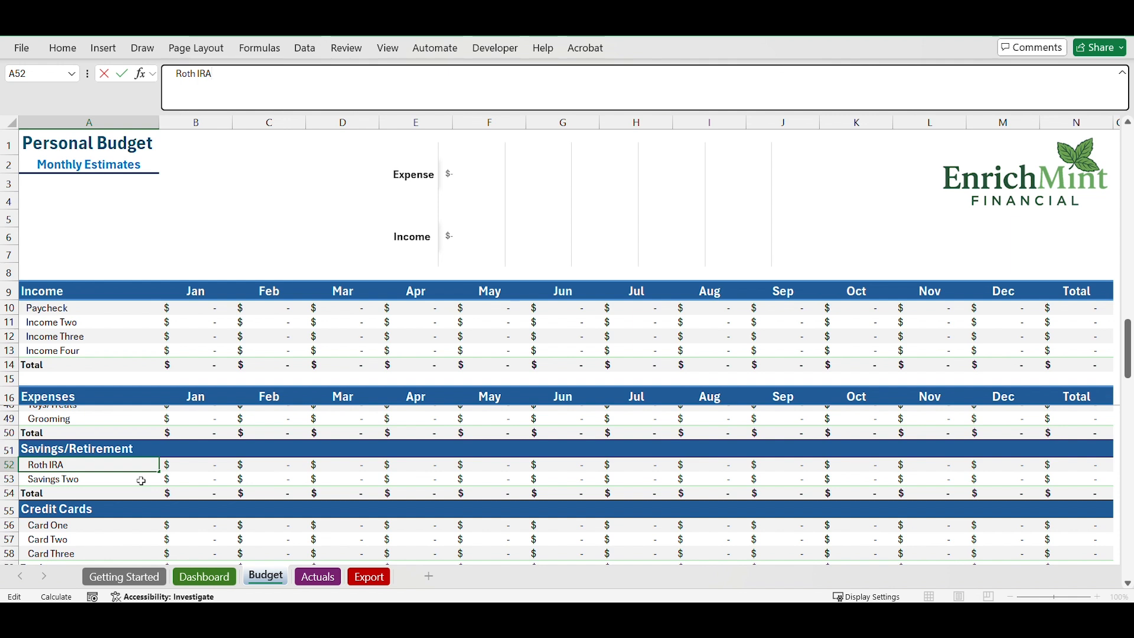
# - Rename the Entertainment One category in the Entertainment section to Movies
pyautogui.scroll(-3, 141, 481)
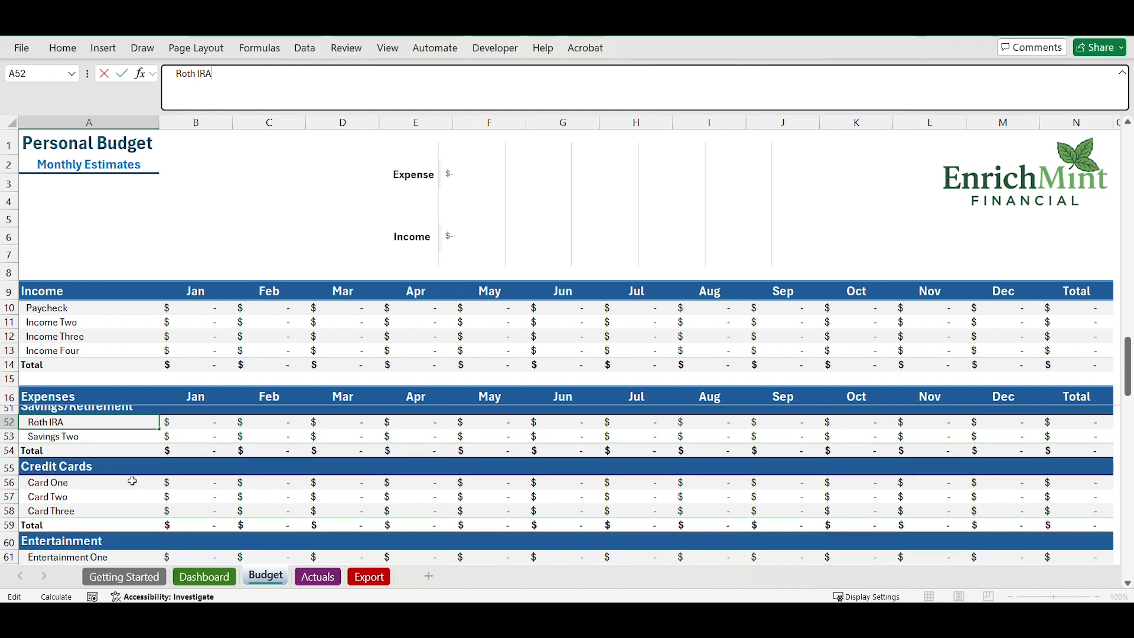
pyautogui.click(104, 475)
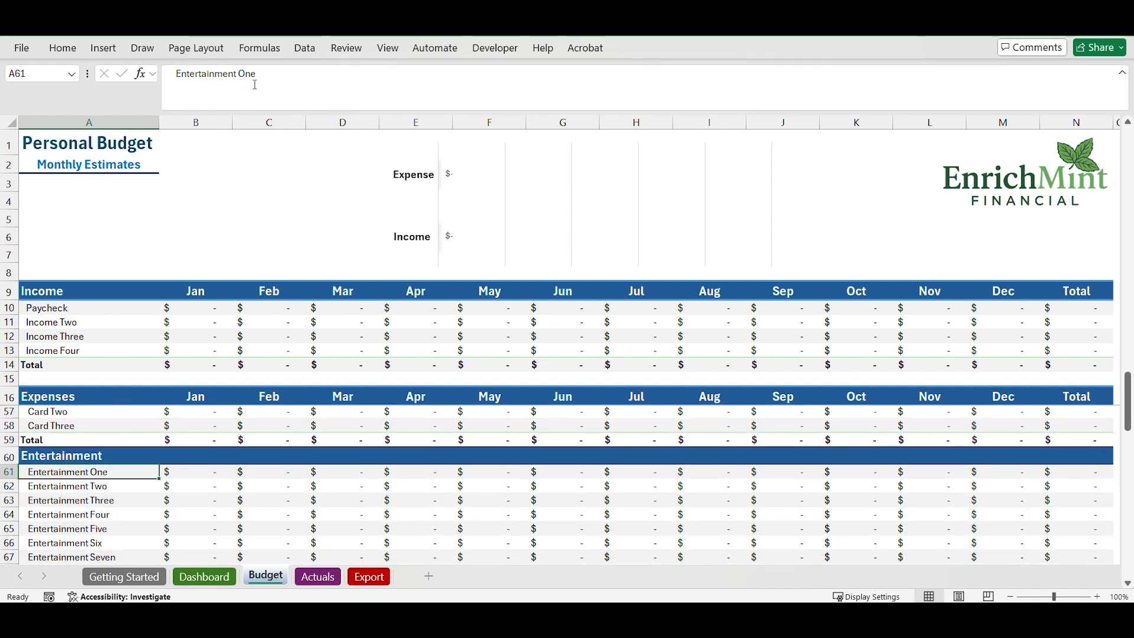
pyautogui.moveTo(256, 85); pyautogui.dragTo(176, 74)
pyautogui.write('M')
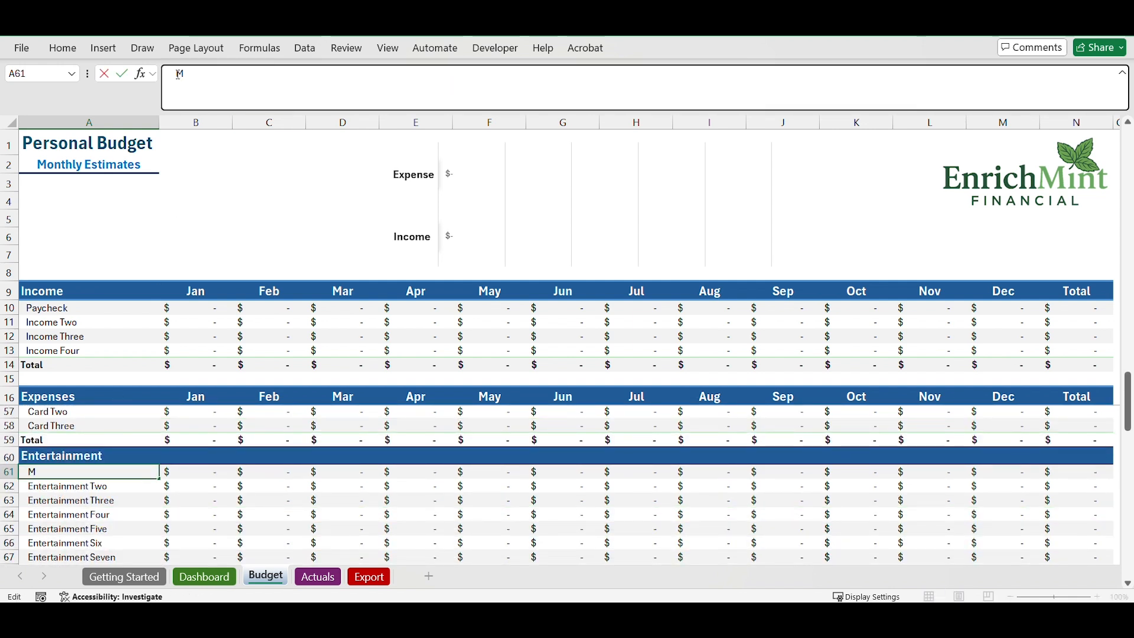
pyautogui.write('ovies')
pyautogui.click(113, 484)
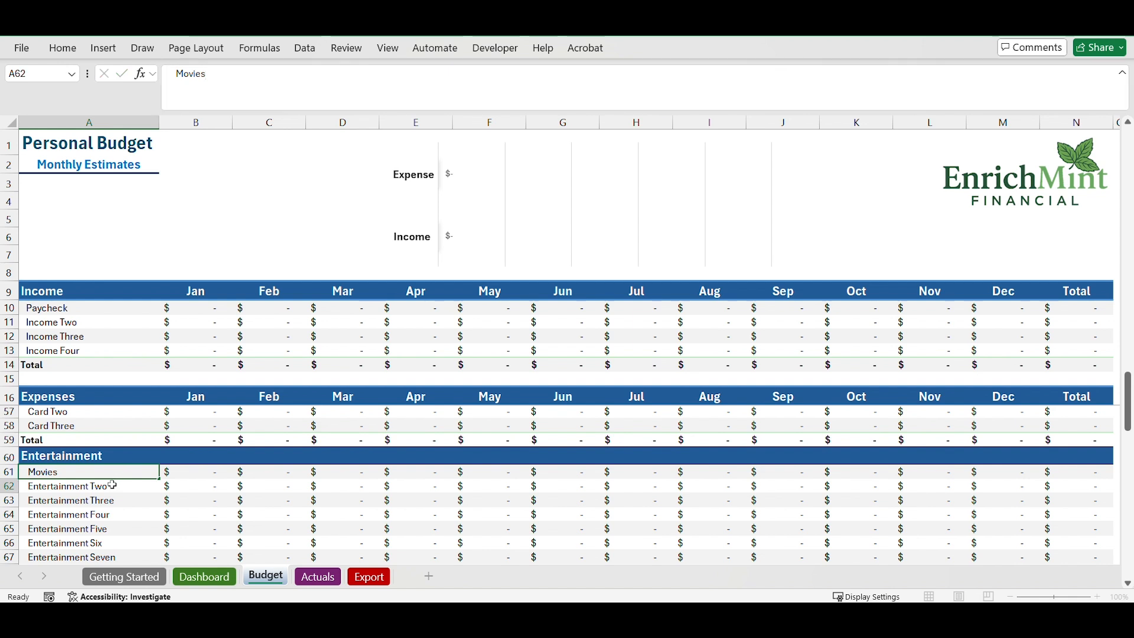
# - Review the remaining expense categories from Entertainment through Personal Care and Subscriptions/Fees
pyautogui.scroll(-2, 113, 485)
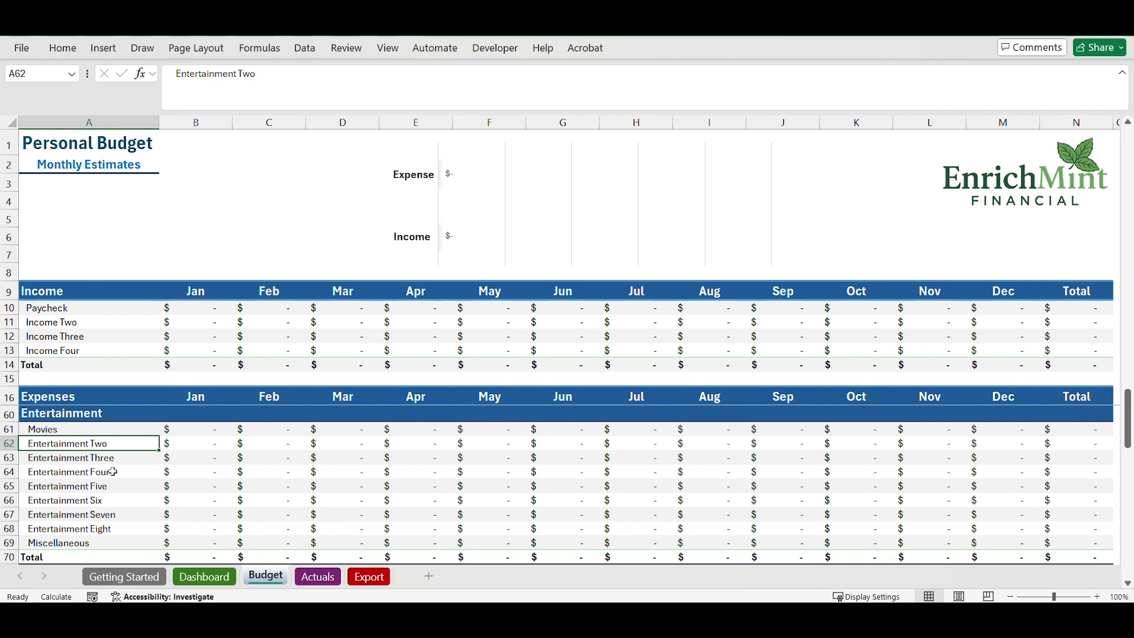
pyautogui.scroll(-1, 111, 460)
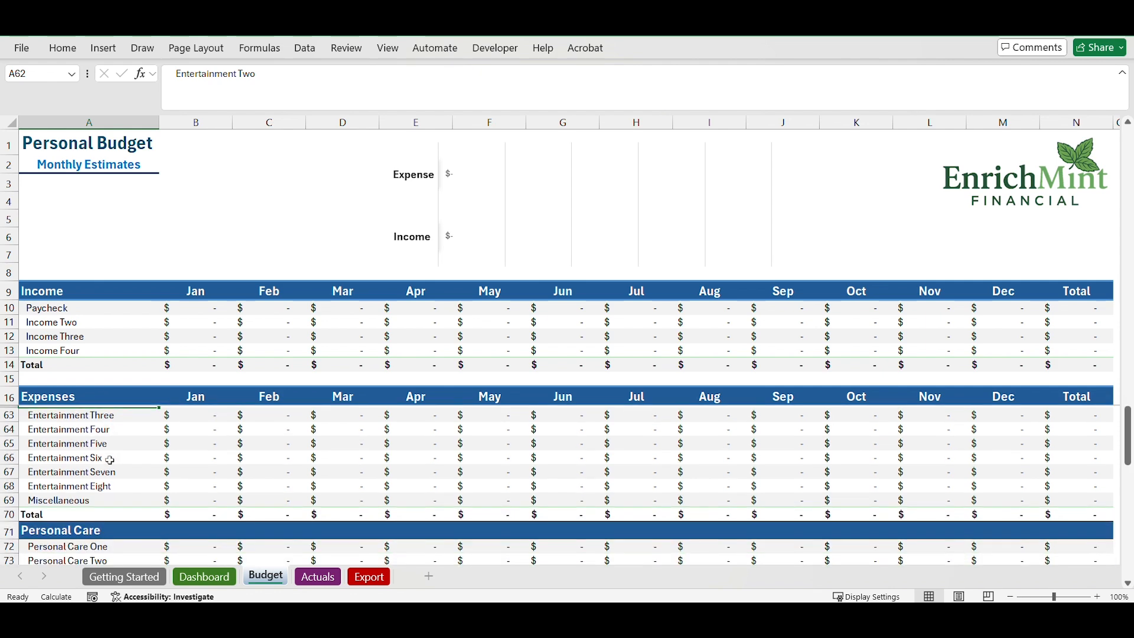
pyautogui.scroll(-3, 111, 460)
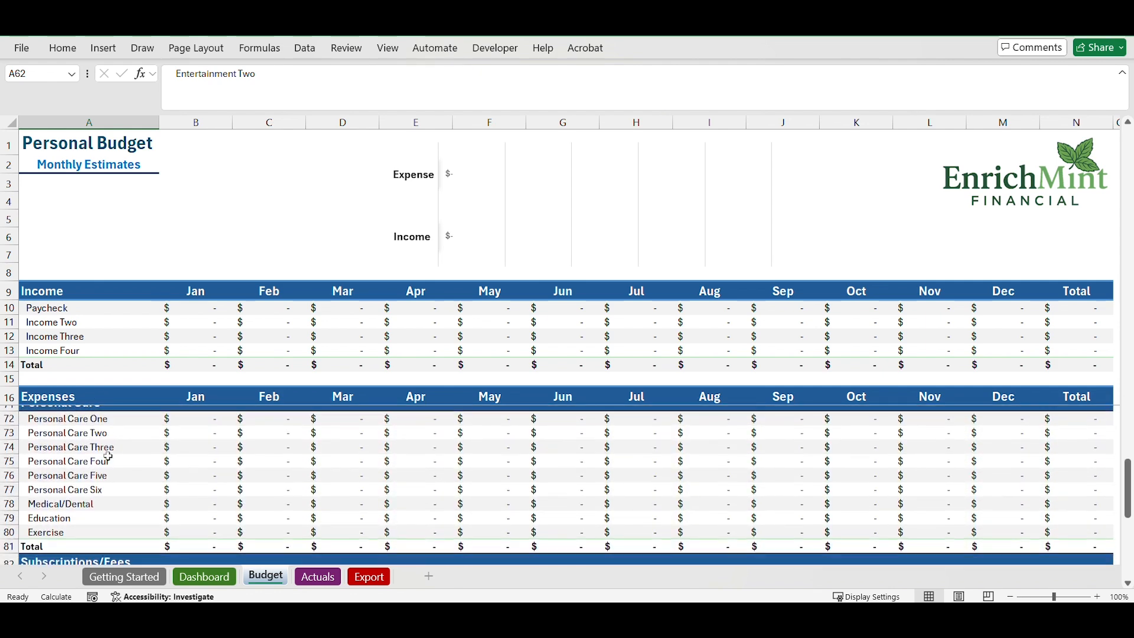
pyautogui.scroll(1, 108, 458)
pyautogui.scroll(-3, 86, 473)
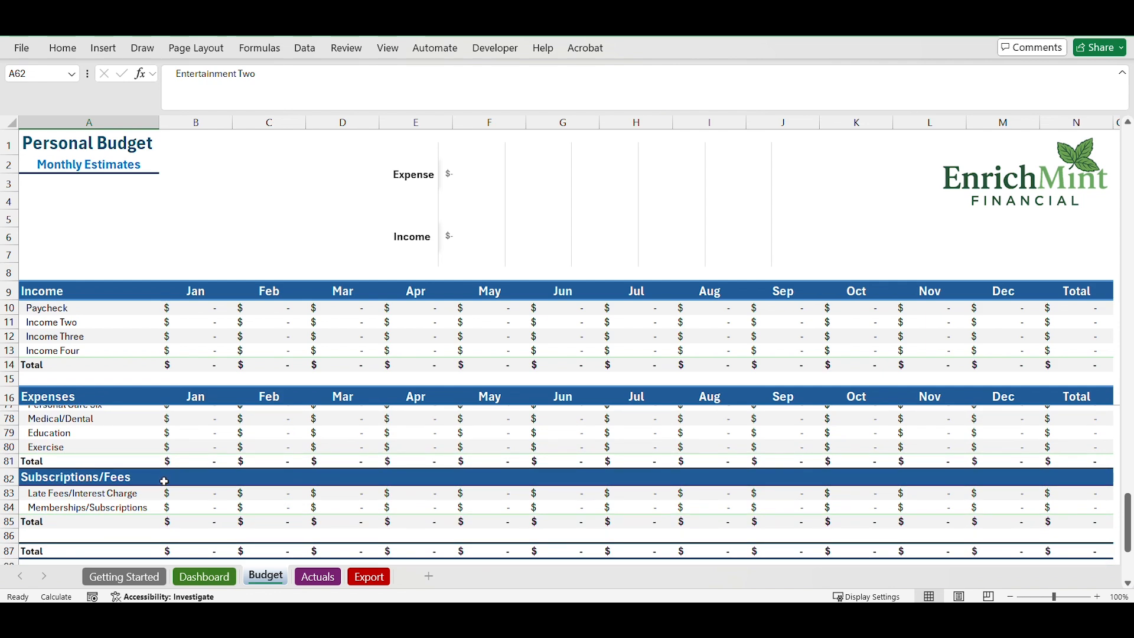
pyautogui.scroll(20, 164, 481)
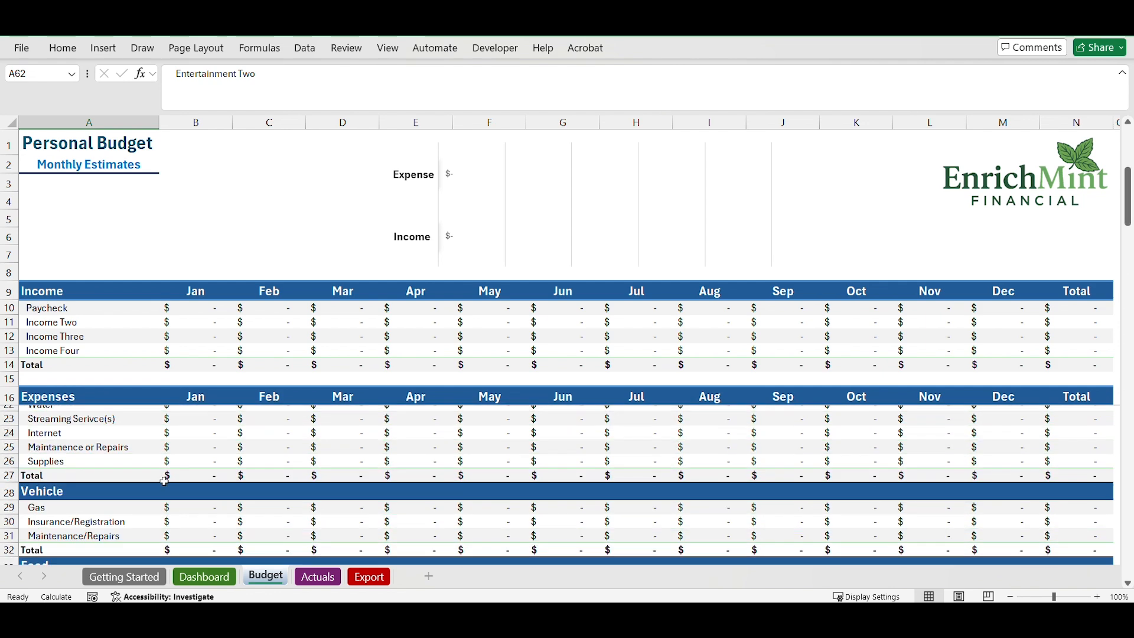
# - Enter 3600 as the January estimate for the Paycheck income
pyautogui.click(218, 311)
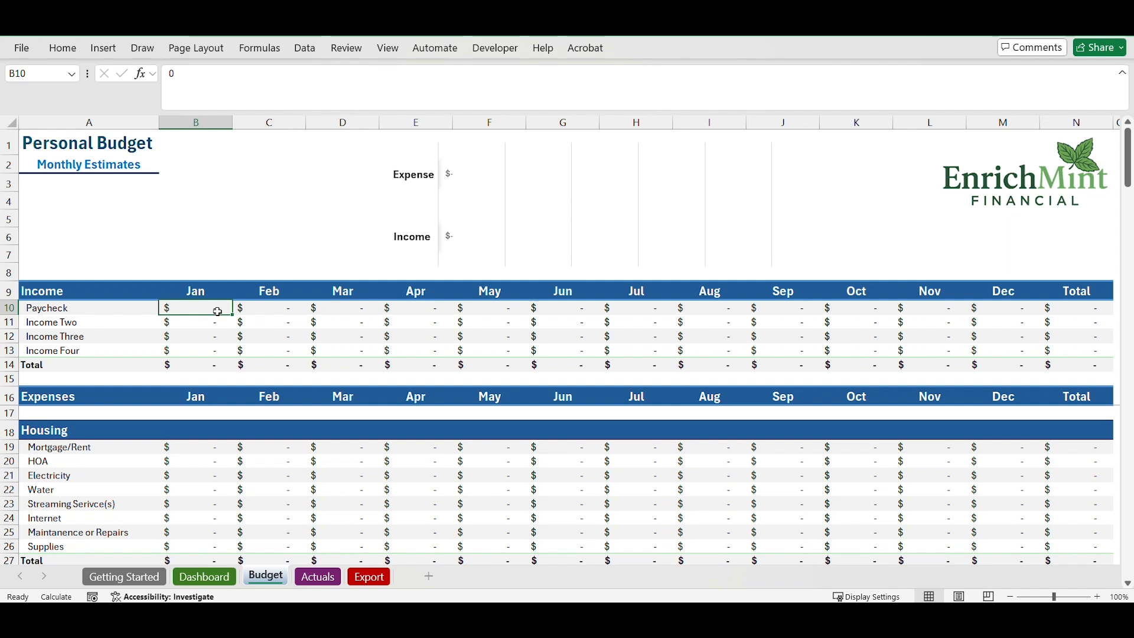
pyautogui.write('3600')
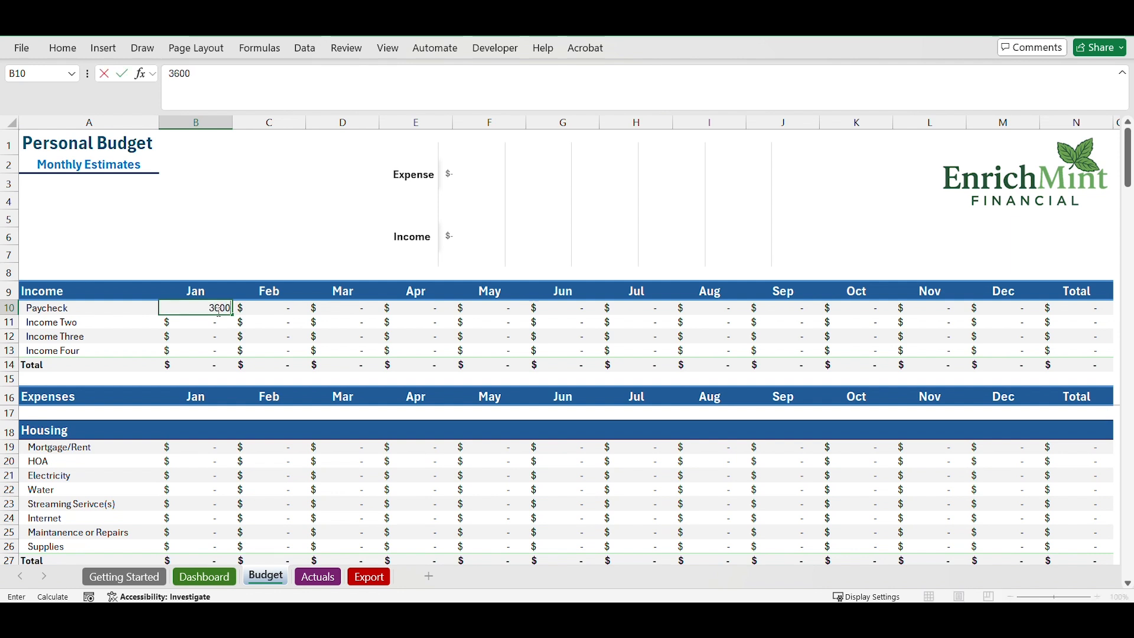
pyautogui.press('Return')
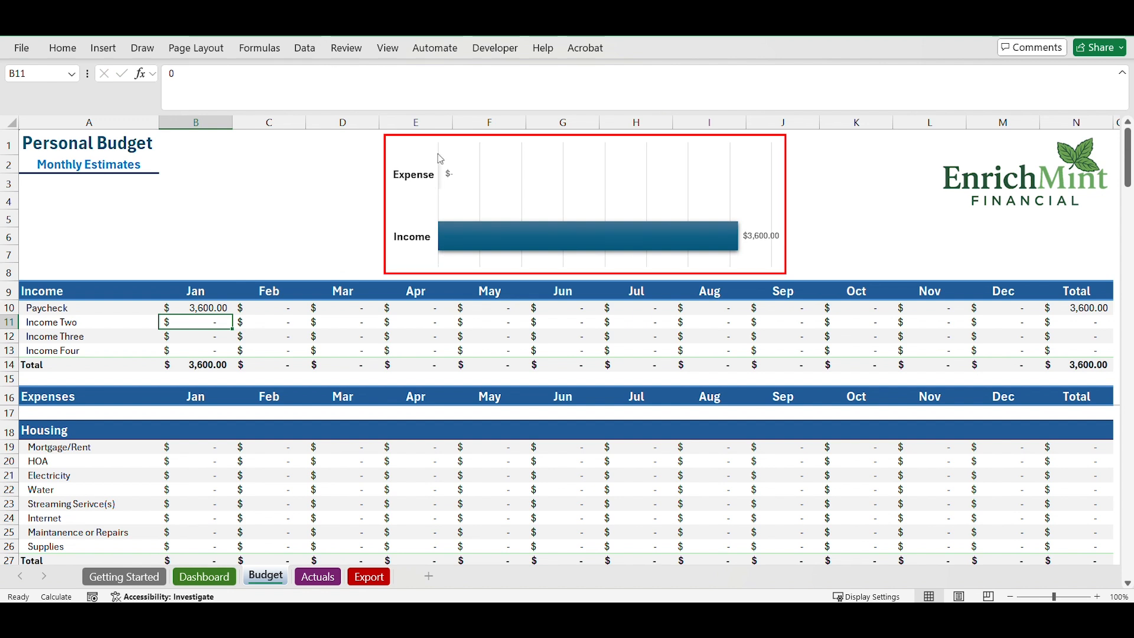
# - Enter the January housing estimates: 1,800 for Mortgage/Rent and 100 for HOA
pyautogui.click(225, 449)
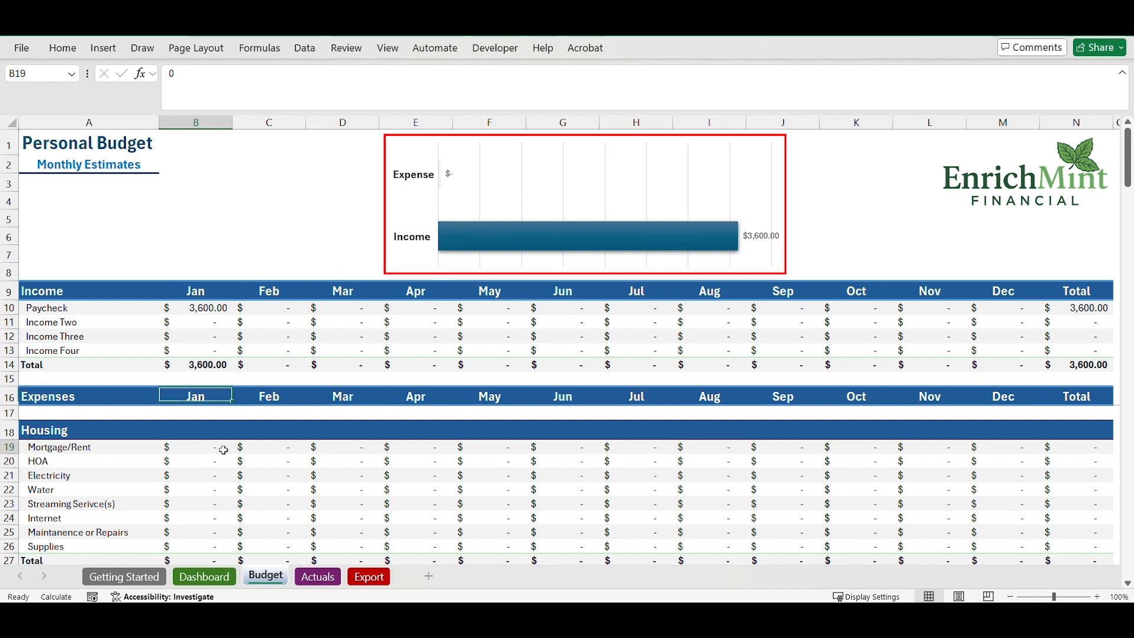
pyautogui.write('1,800')
pyautogui.press('Return')
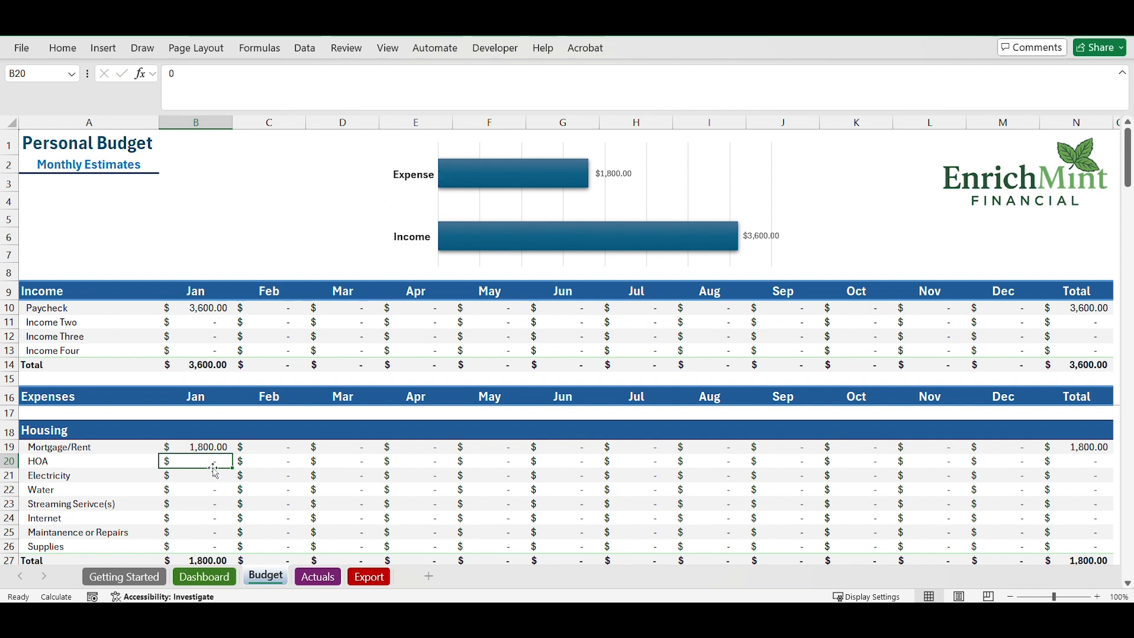
pyautogui.write('100')
pyautogui.press('Return')
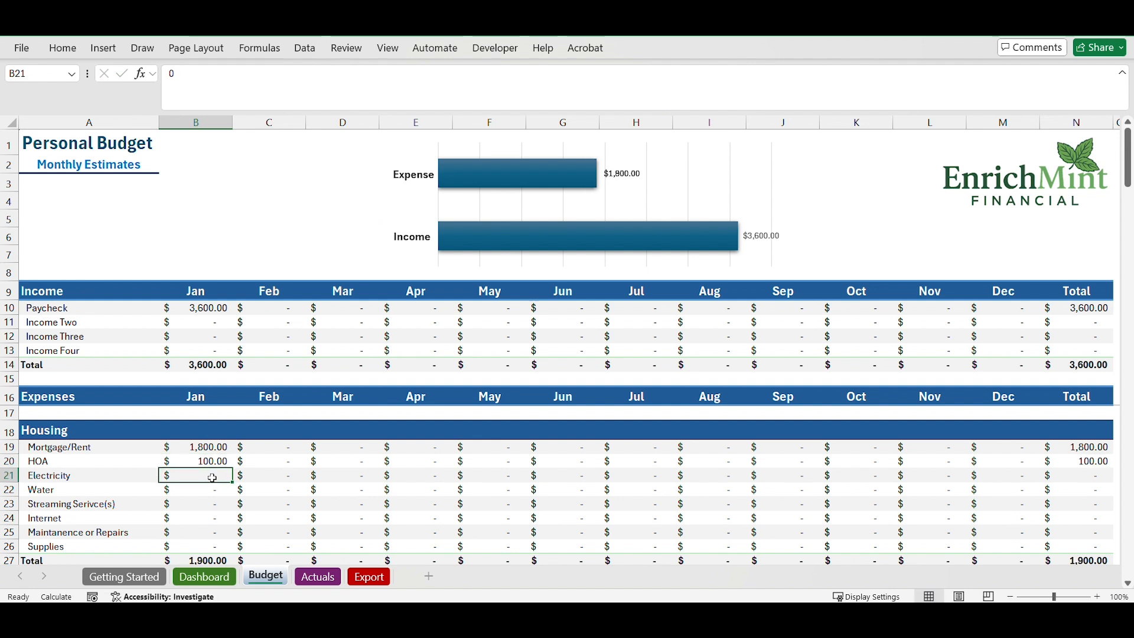
# - Check the overall January expense total and the Net row at the end of the Budget sheet
pyautogui.click(208, 490)
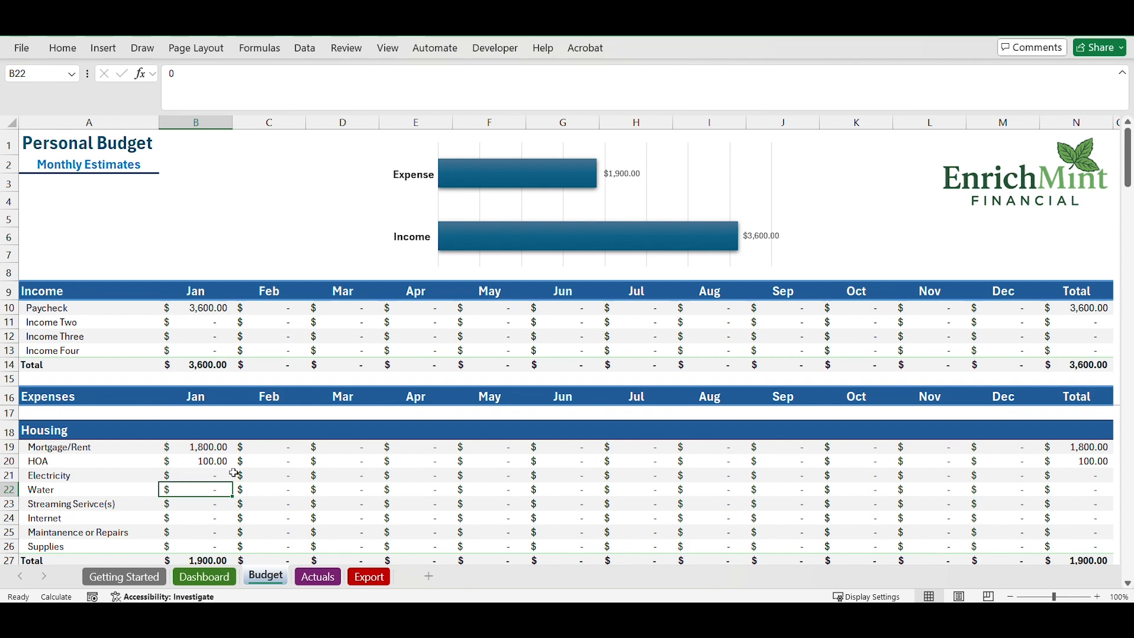
pyautogui.scroll(-6, 234, 473)
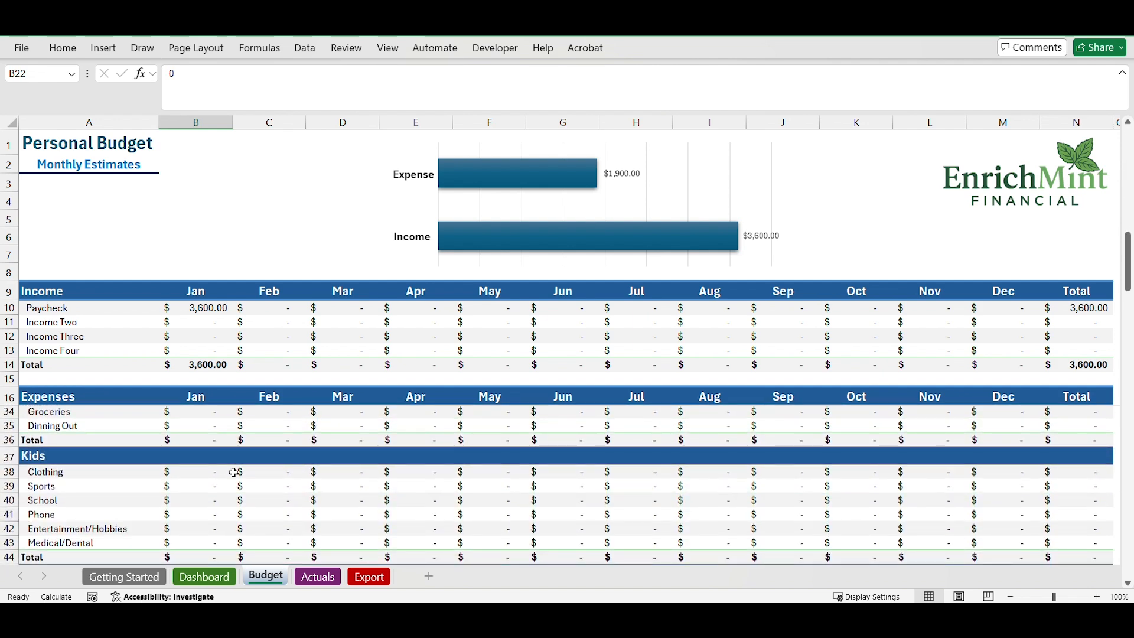
pyautogui.scroll(-10, 235, 473)
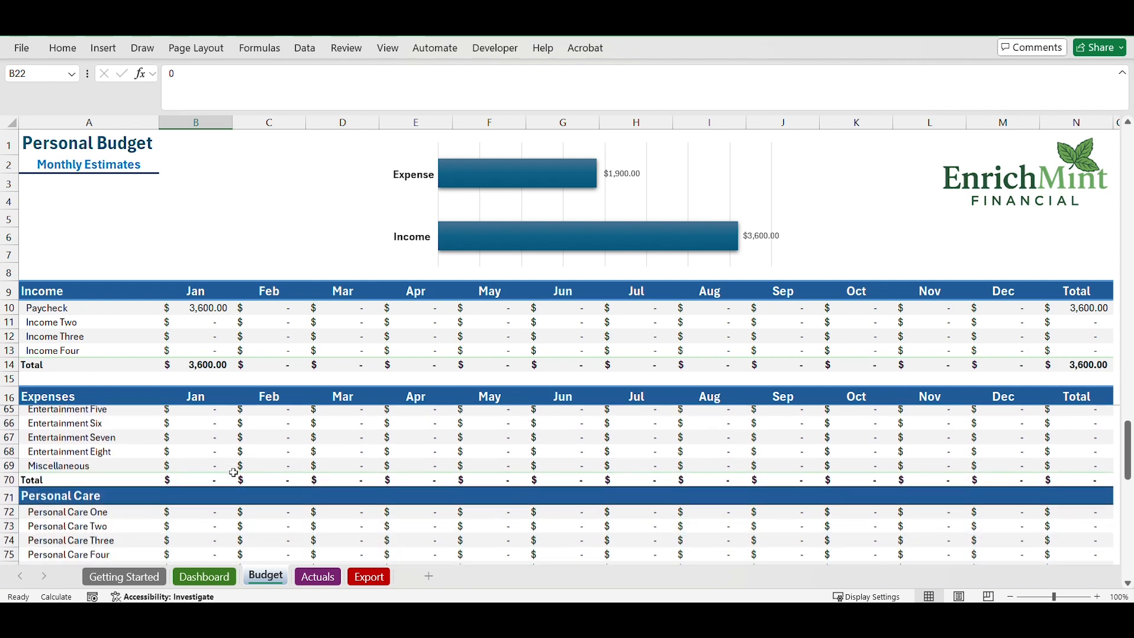
pyautogui.scroll(-6, 235, 474)
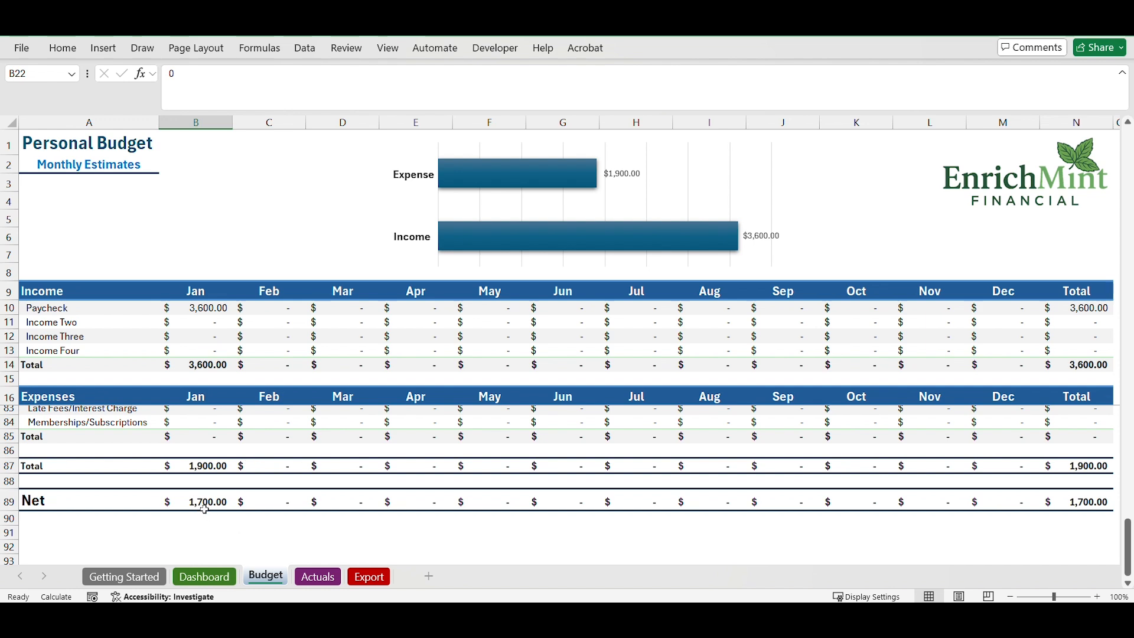
# - Enter the January estimates of 35 for Movies under Entertainment and 200 for Roth IRA under Savings/Retirement
pyautogui.scroll(1, 206, 507)
pyautogui.scroll(7, 208, 484)
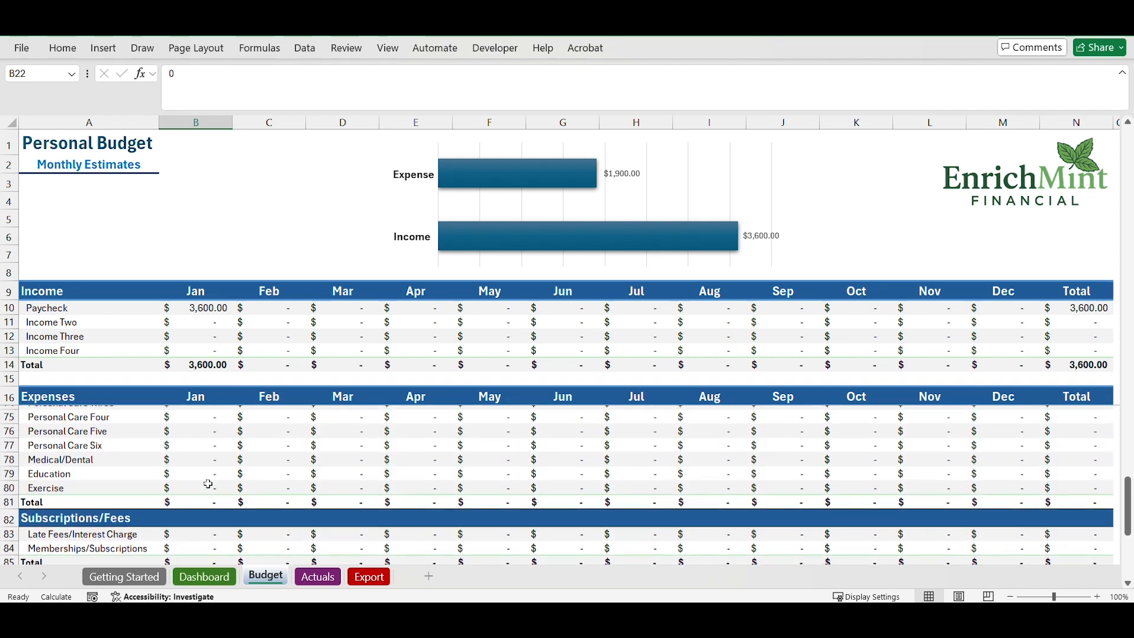
pyautogui.scroll(1, 205, 456)
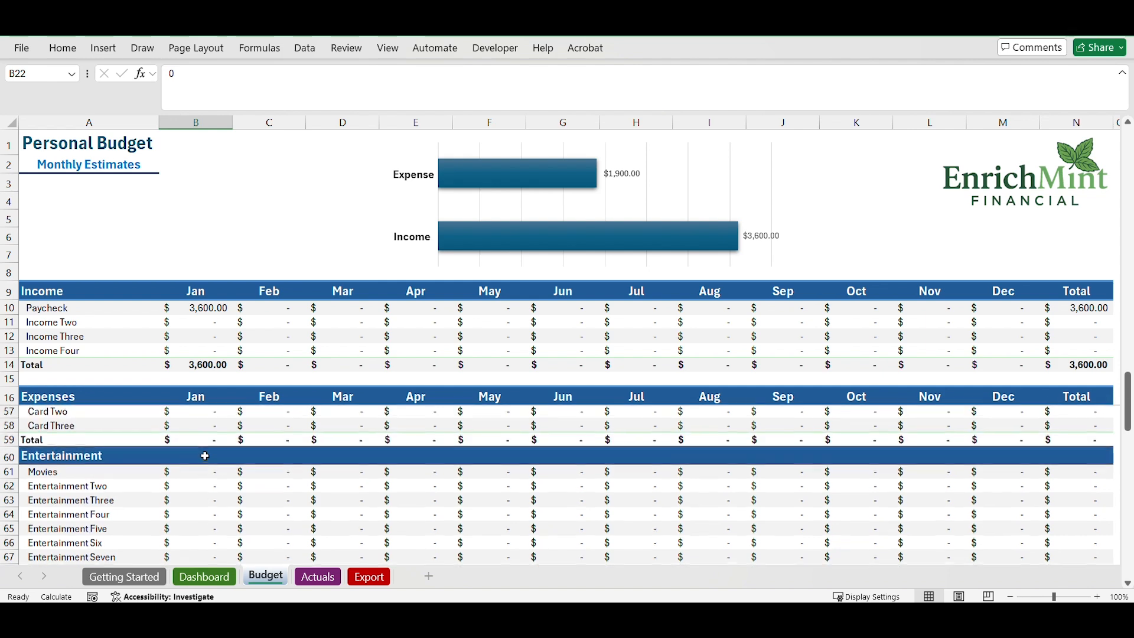
pyautogui.click(204, 475)
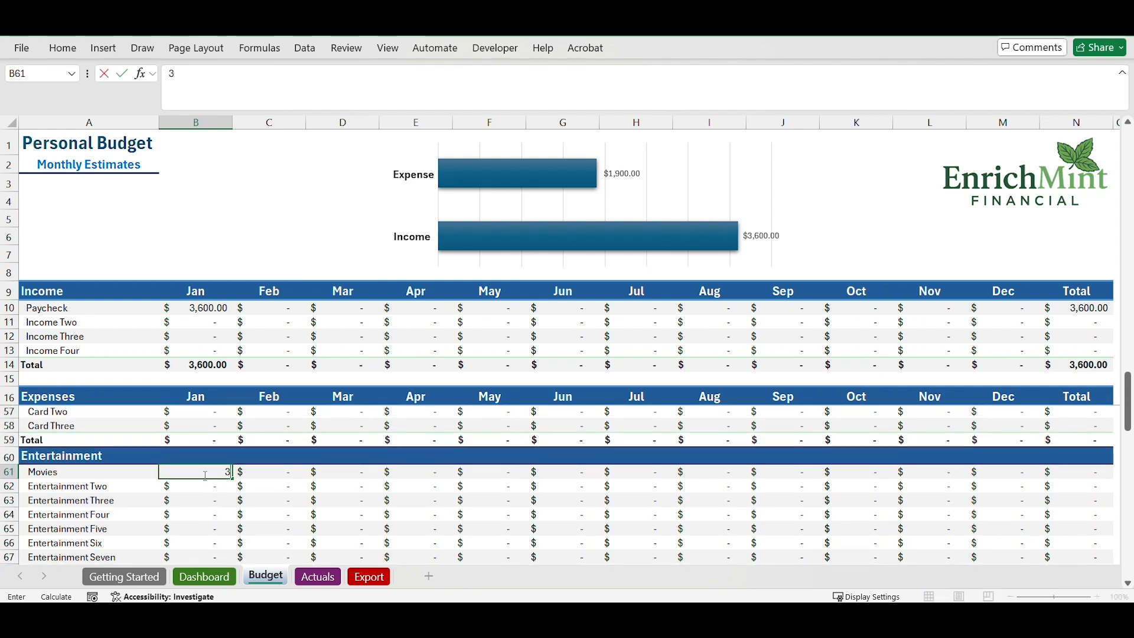
pyautogui.write('35')
pyautogui.click(203, 485)
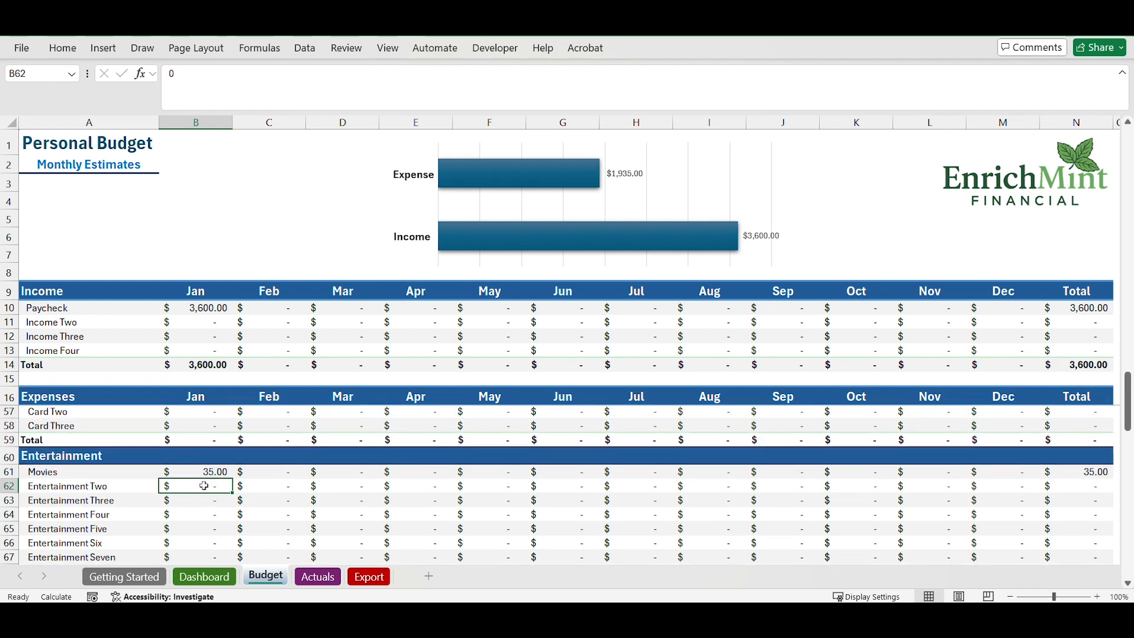
pyautogui.scroll(3, 205, 481)
pyautogui.click(211, 466)
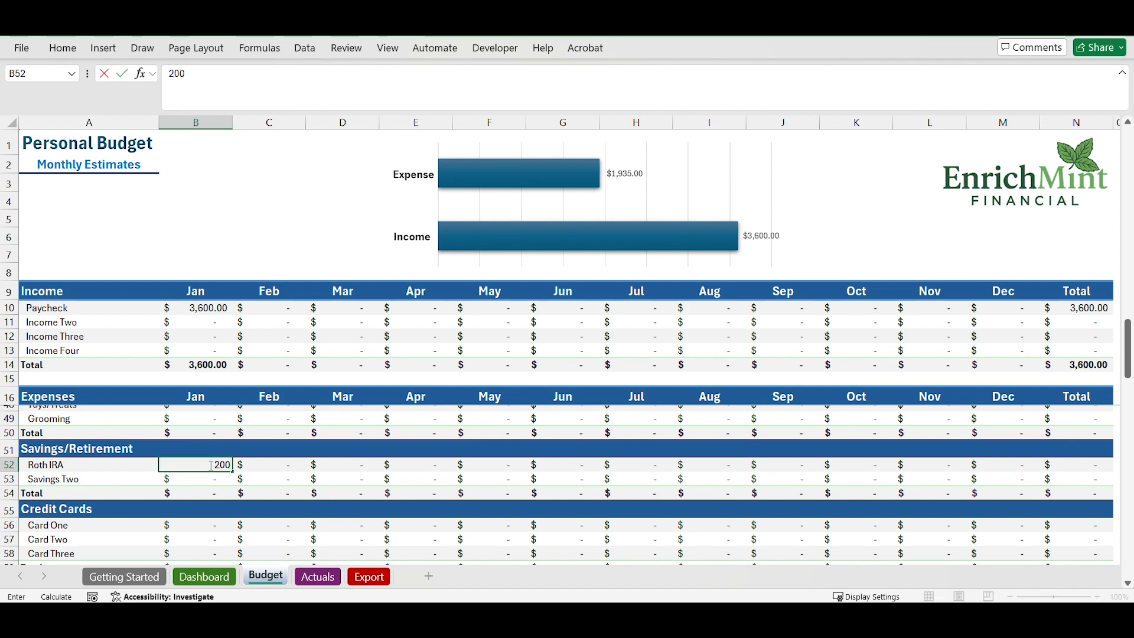
# - Enter the January food estimates: 500 for Groceries and 100 for Dinning Out
pyautogui.scroll(3, 212, 466)
pyautogui.scroll(3, 210, 466)
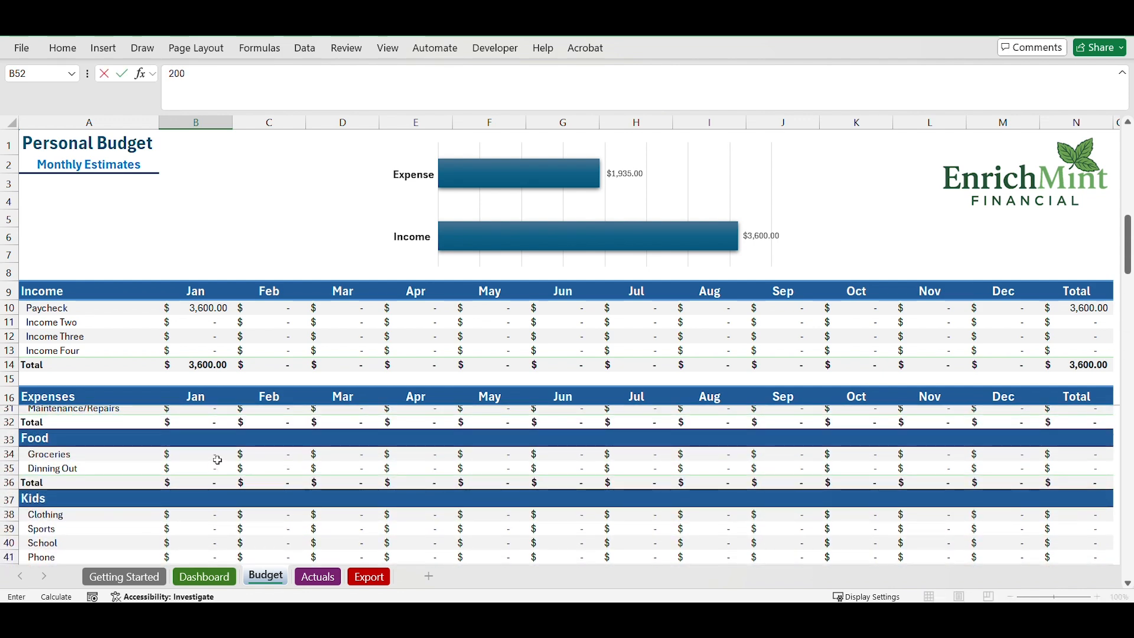
pyautogui.click(221, 456)
pyautogui.write('500')
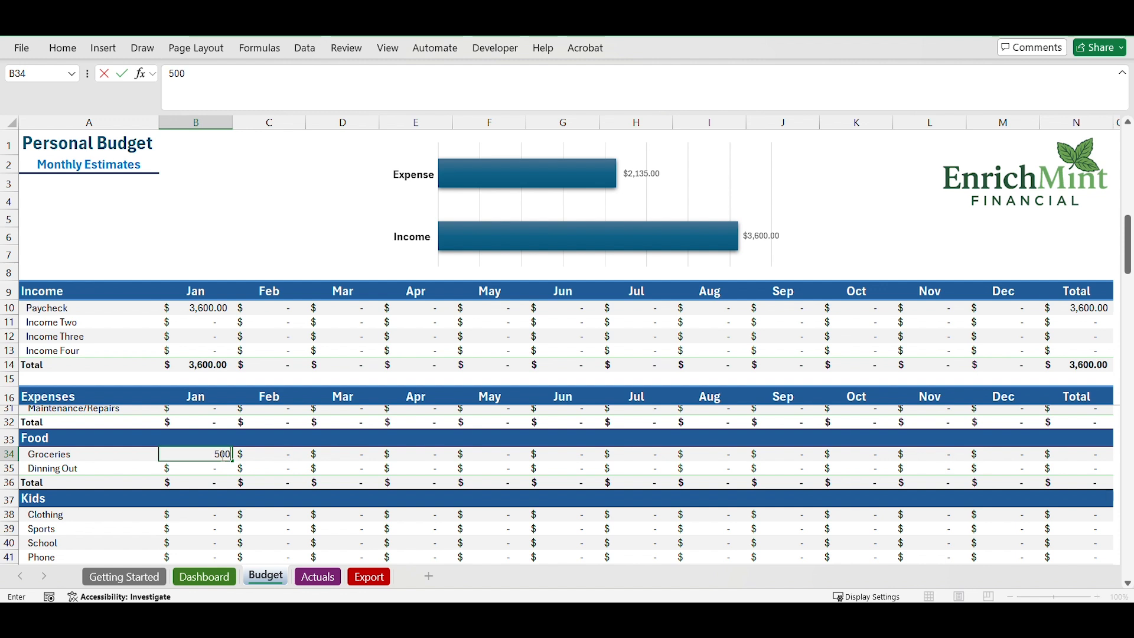
pyautogui.click(218, 470)
pyautogui.write('100')
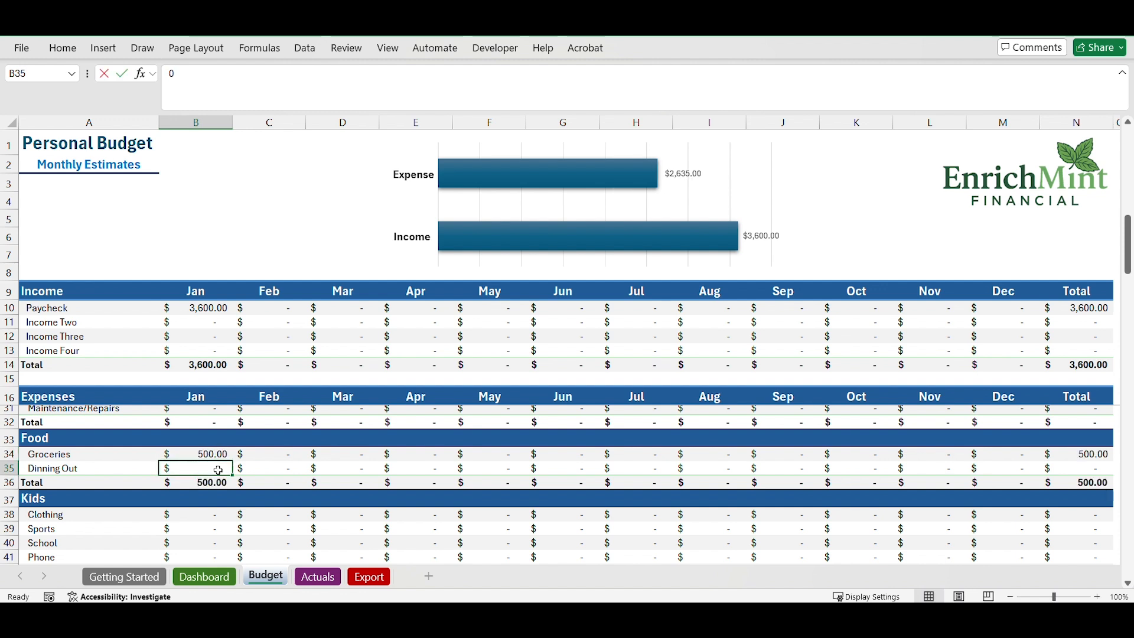
pyautogui.click(213, 513)
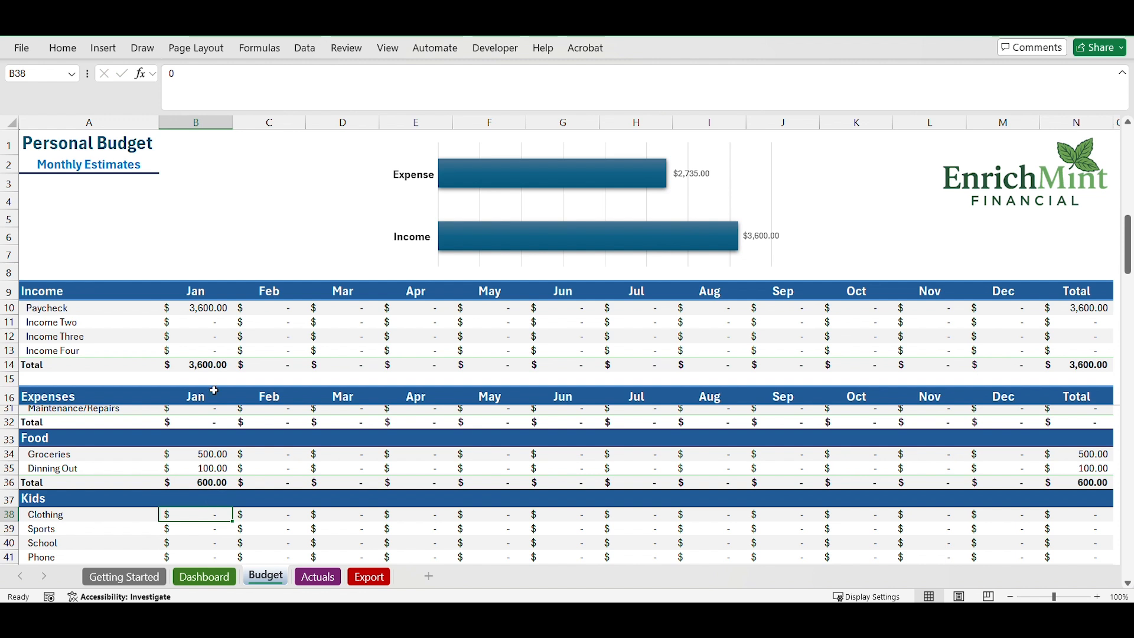
# - Fill the January Paycheck estimate of 3,600 across February through December
pyautogui.scroll(3, 208, 378)
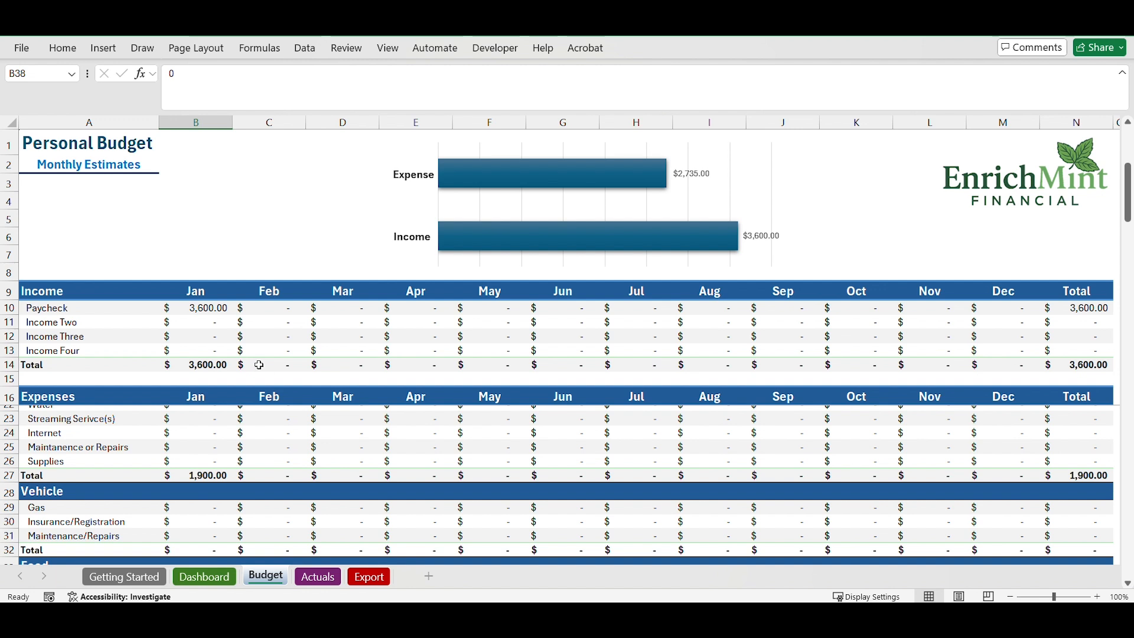
pyautogui.click(224, 310)
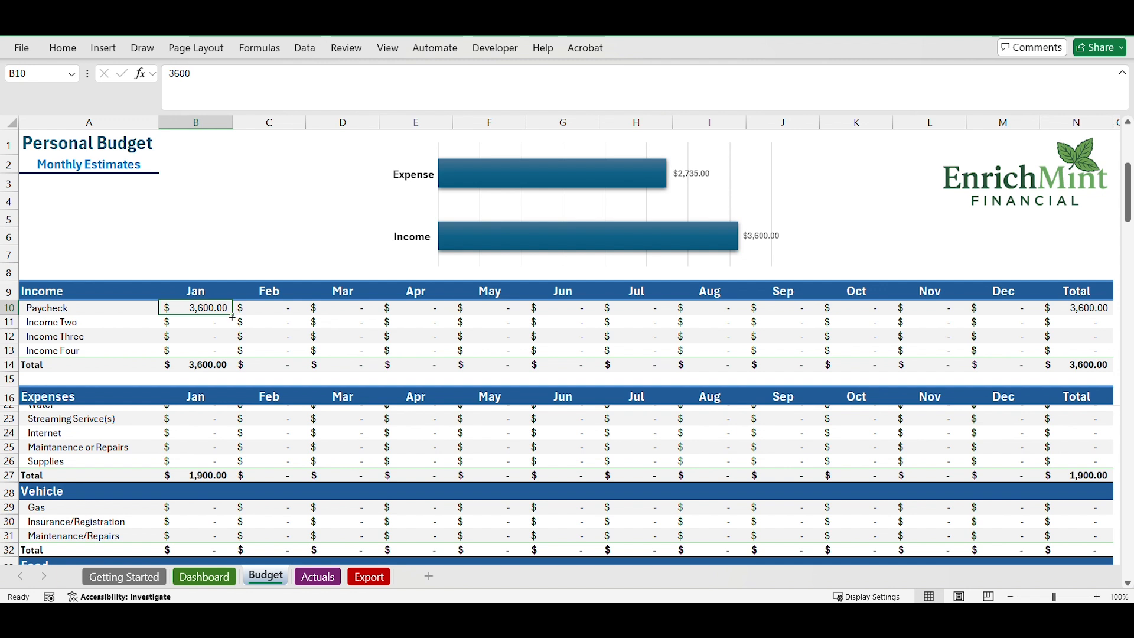
pyautogui.moveTo(234, 318); pyautogui.dragTo(1012, 322)
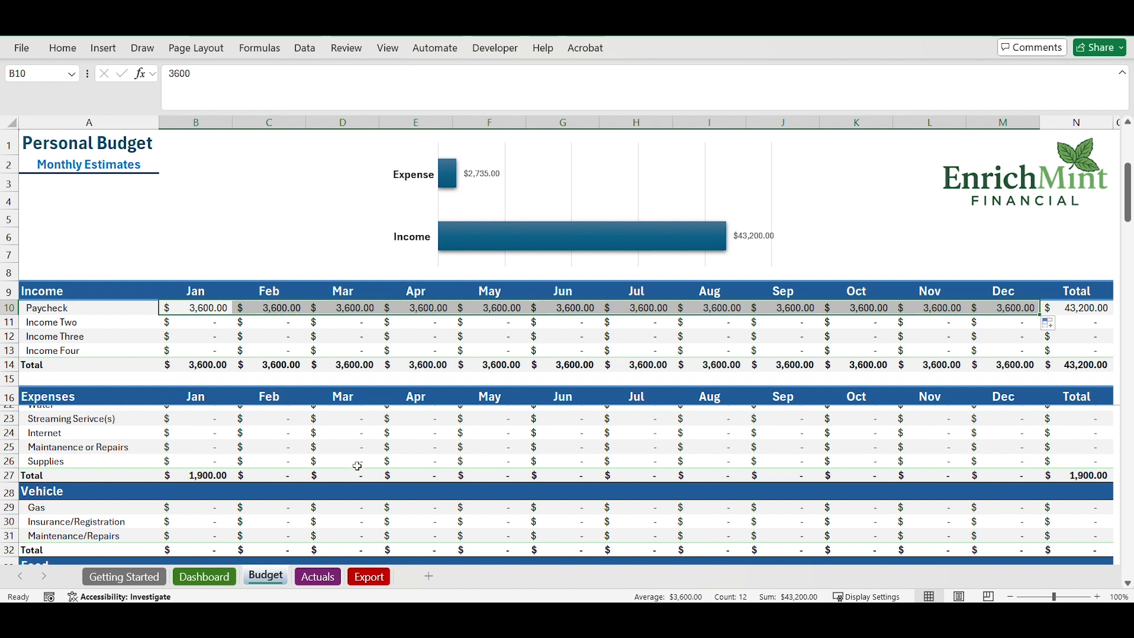
# - View the Actuals sheet, and paste the copied transaction dates into the Date column of the Export sheet starting at A2
pyautogui.click(319, 577)
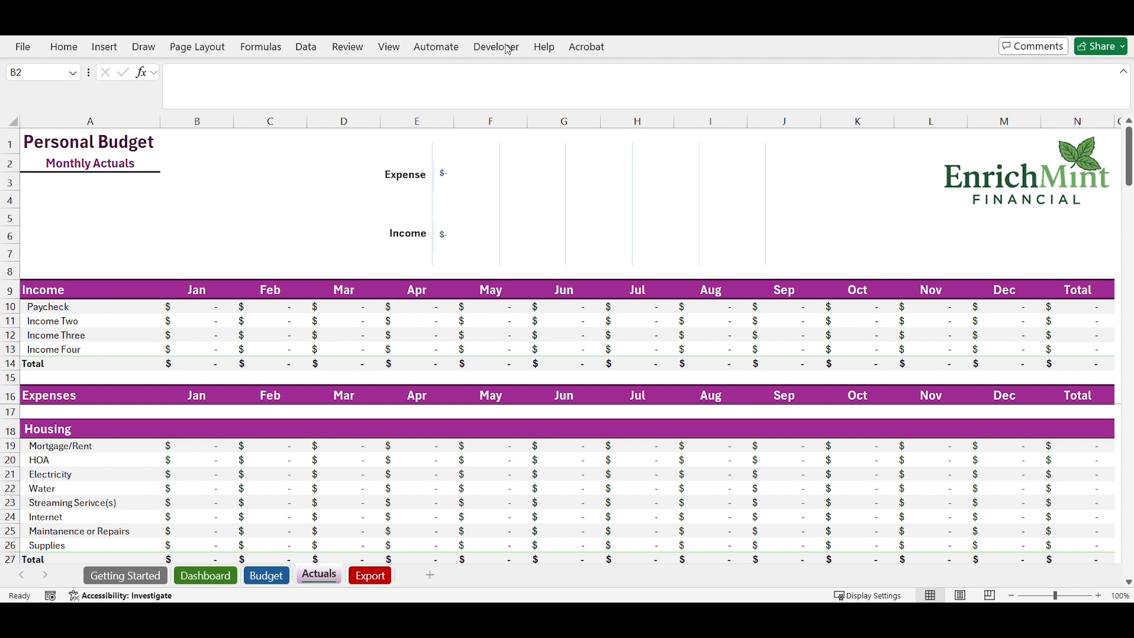
pyautogui.hotkey('ctrl', 'pagedown')
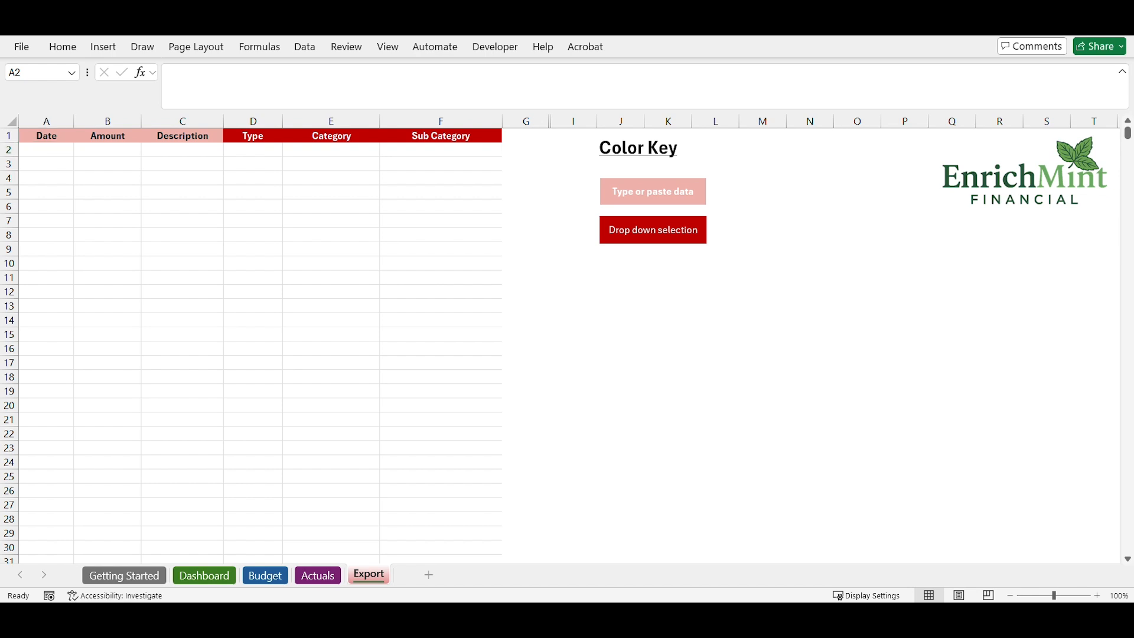
pyautogui.hotkey('ctrl', 'c')
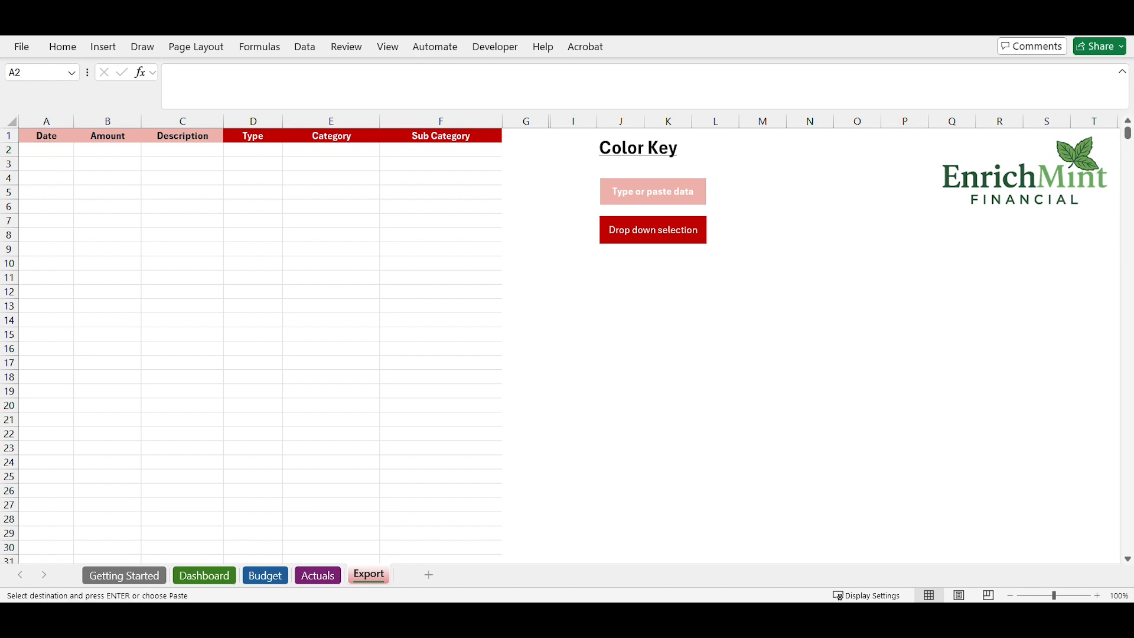
pyautogui.click(48, 150)
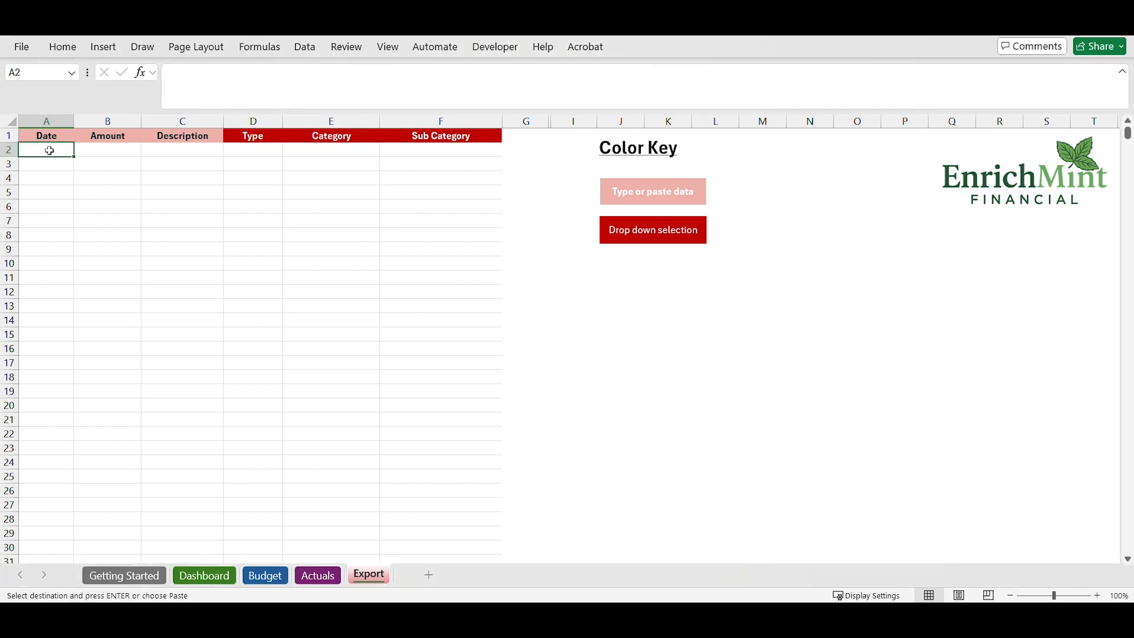
pyautogui.hotkey('ctrl', 'v')
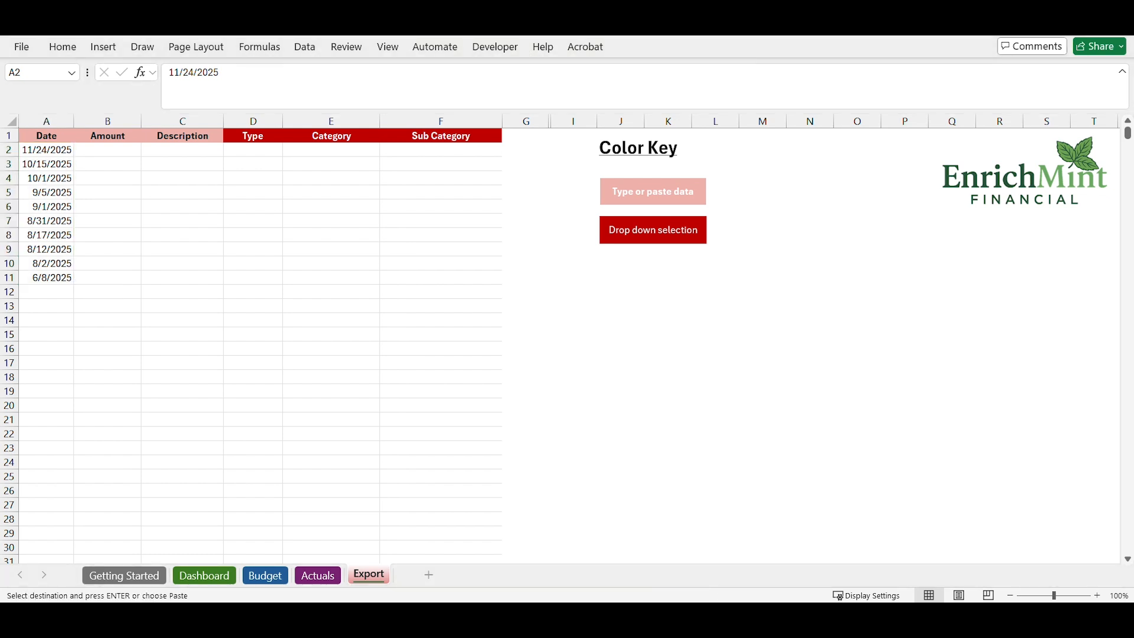
# - Paste the transaction amounts into the Amount column from B2 and the descriptions into the Description column from C2
pyautogui.click(109, 164)
pyautogui.click(112, 150)
pyautogui.hotkey('ctrl', 'v')
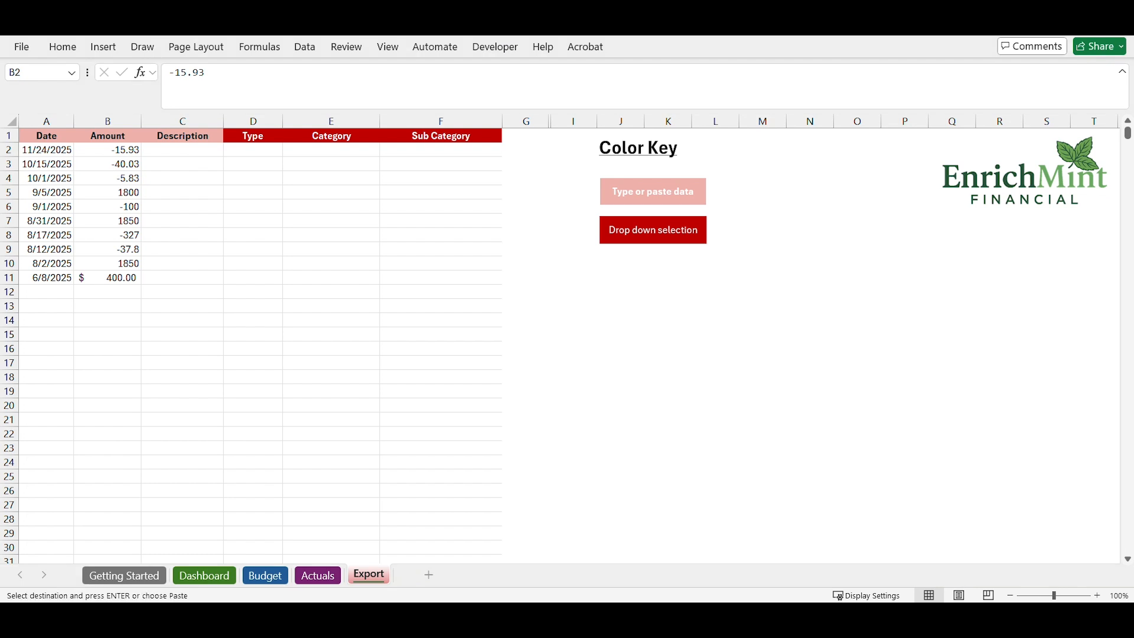
pyautogui.click(208, 153)
pyautogui.hotkey('ctrl', 'v')
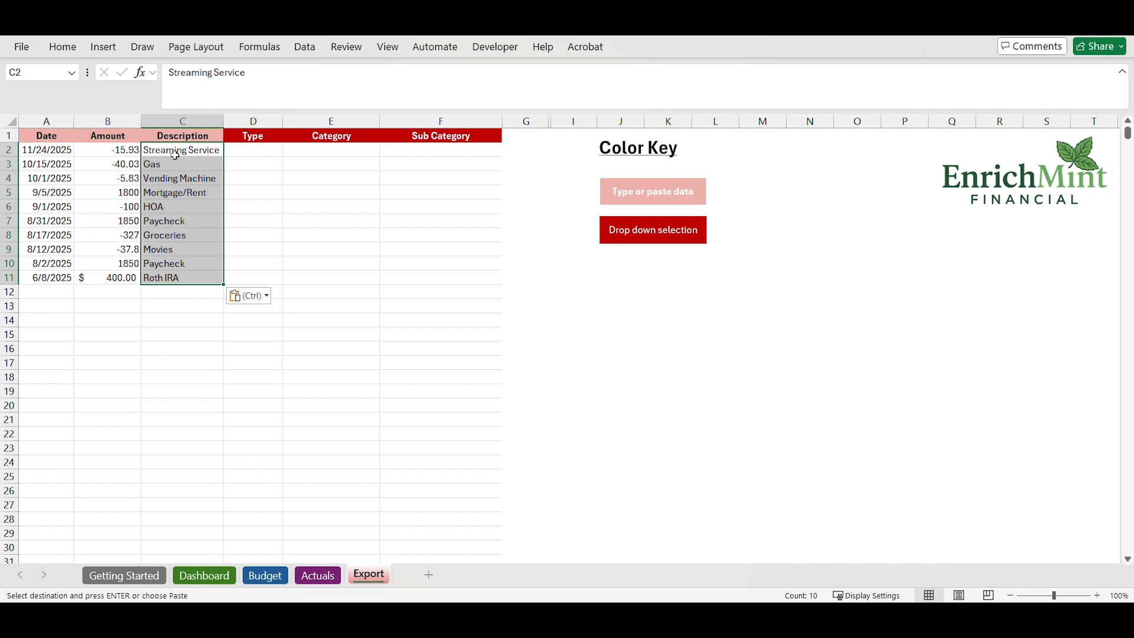
# - Classify the Streaming Service transaction in row 2 as type Expense, category Housing and sub category Streaming Serivce(s)
pyautogui.click(253, 153)
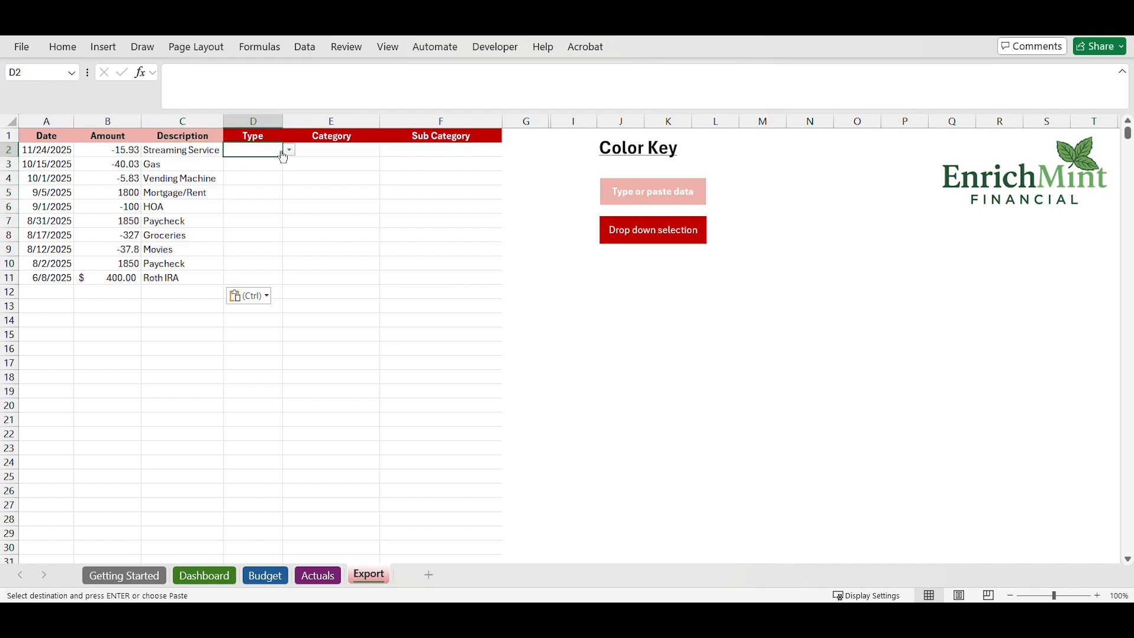
pyautogui.click(289, 152)
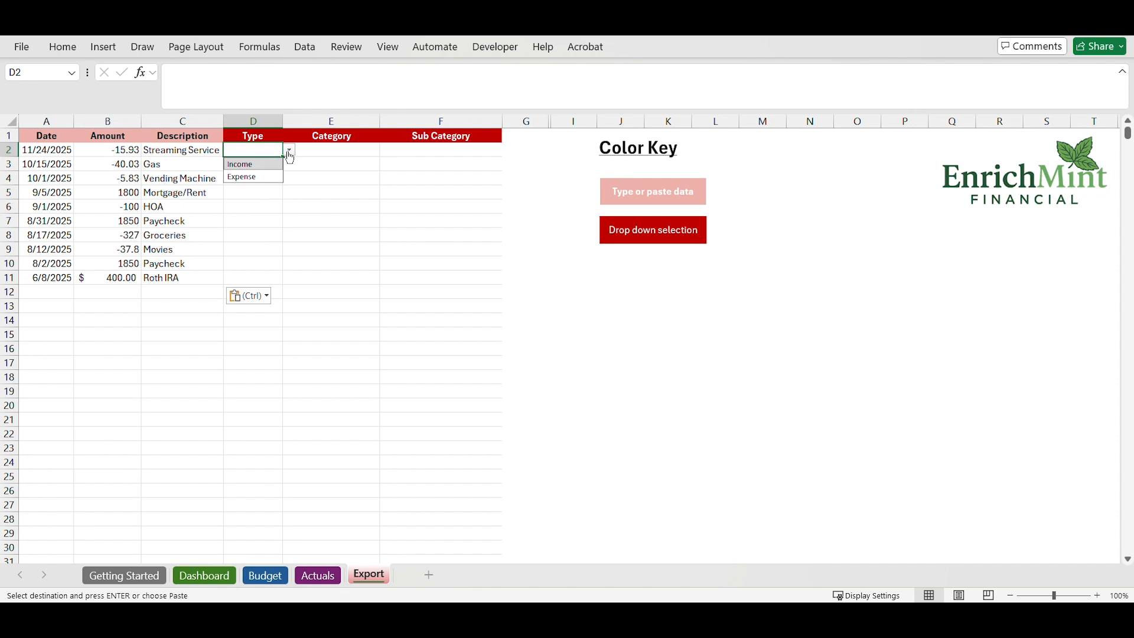
pyautogui.click(247, 177)
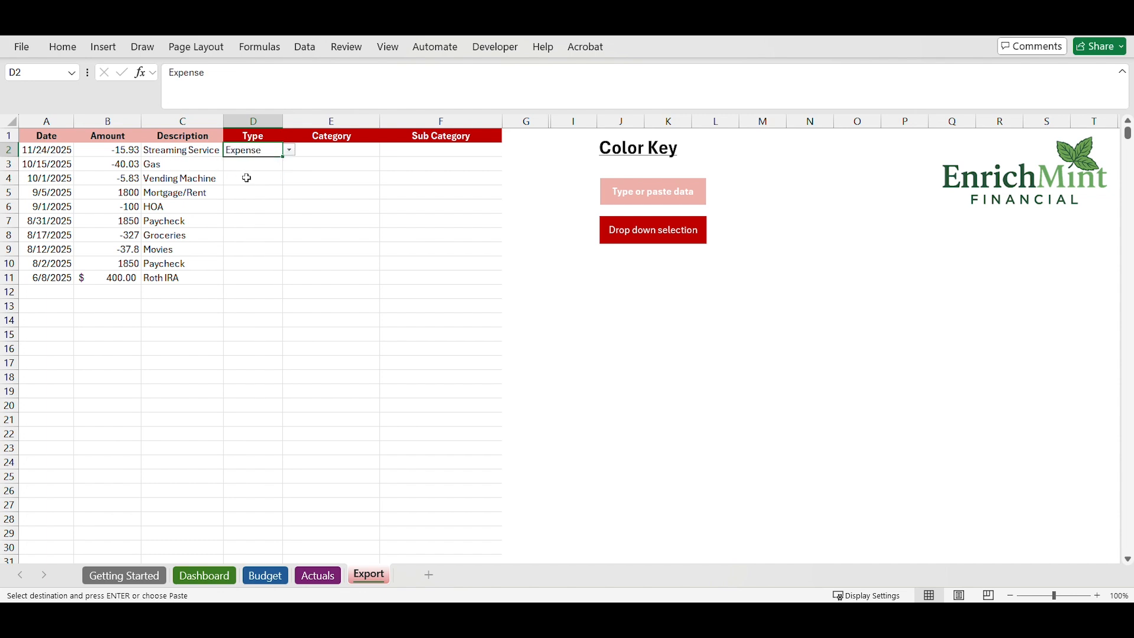
pyautogui.click(331, 152)
pyautogui.click(386, 150)
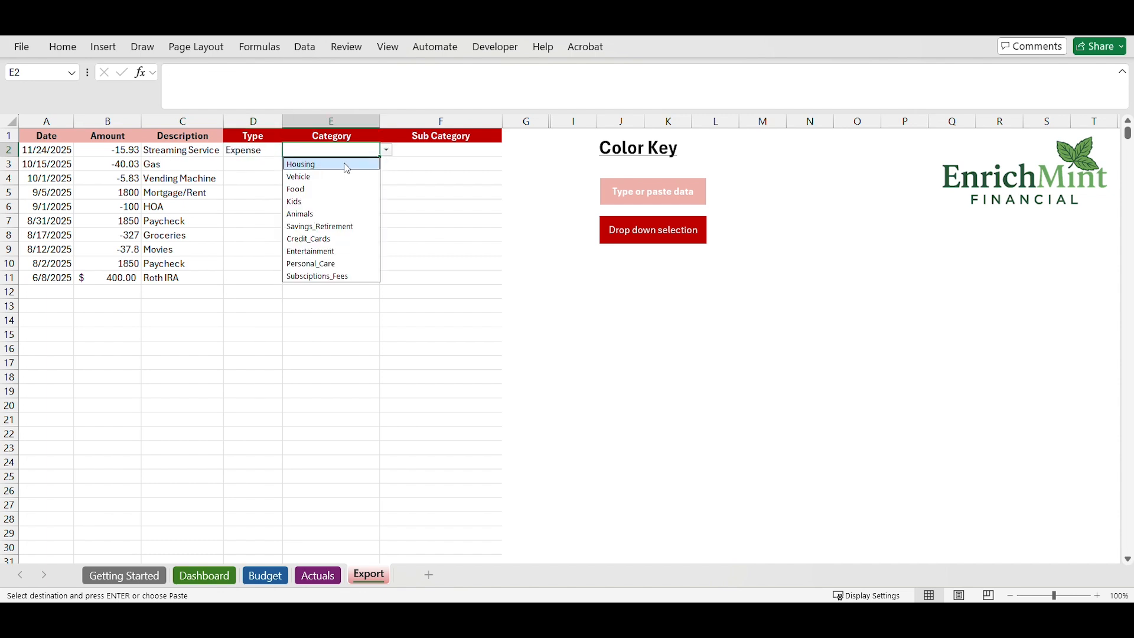
pyautogui.click(347, 165)
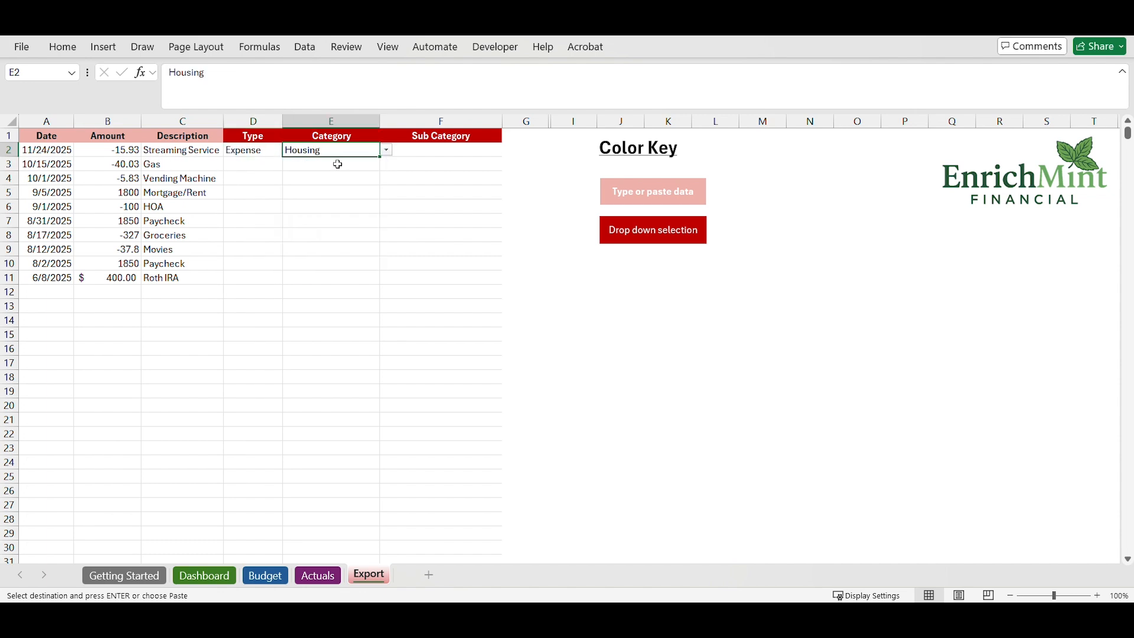
pyautogui.click(436, 153)
pyautogui.click(509, 150)
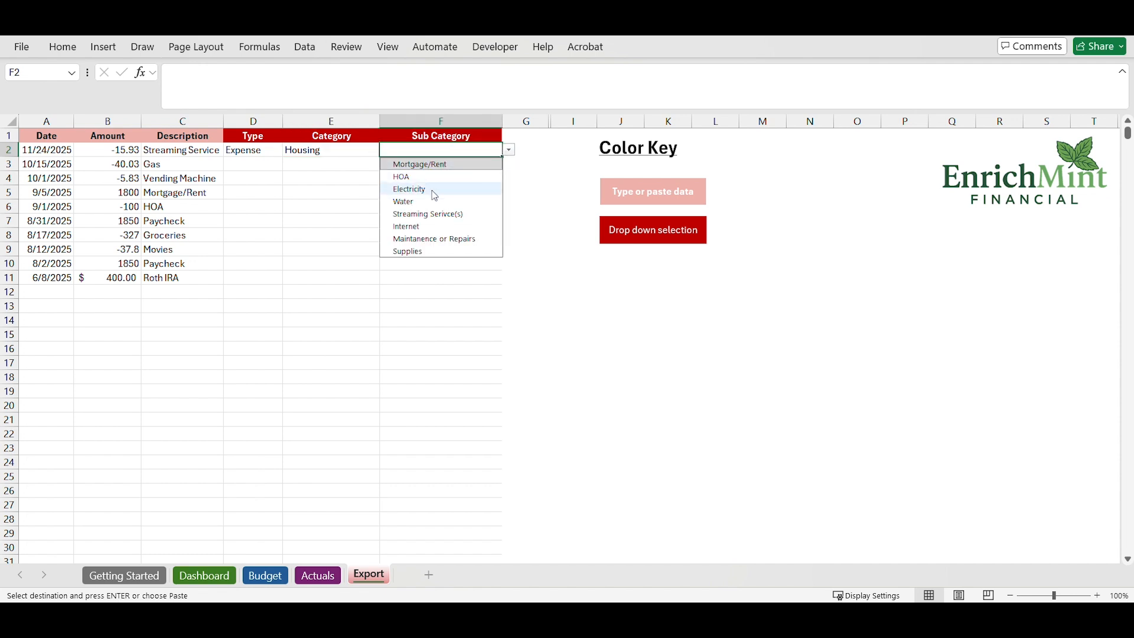
pyautogui.click(429, 214)
# - Classify the Gas transaction in row 3 as type Expense, category Vehicle and sub category Gas
pyautogui.click(256, 165)
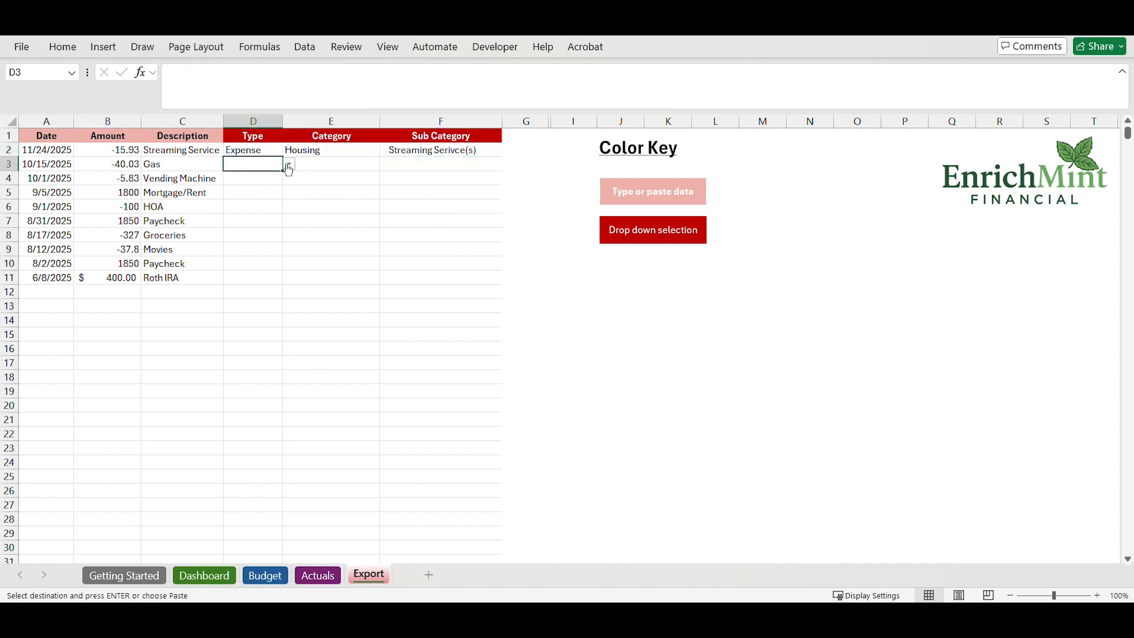
pyautogui.click(290, 166)
pyautogui.click(258, 190)
pyautogui.click(322, 175)
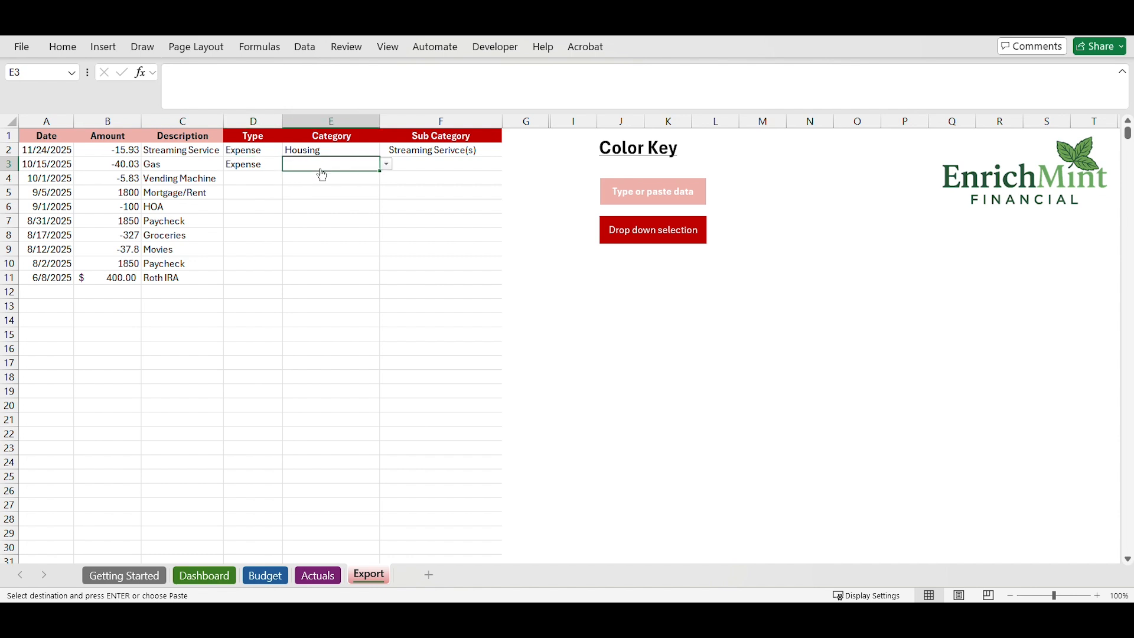
pyautogui.click(387, 164)
pyautogui.click(311, 190)
pyautogui.click(413, 167)
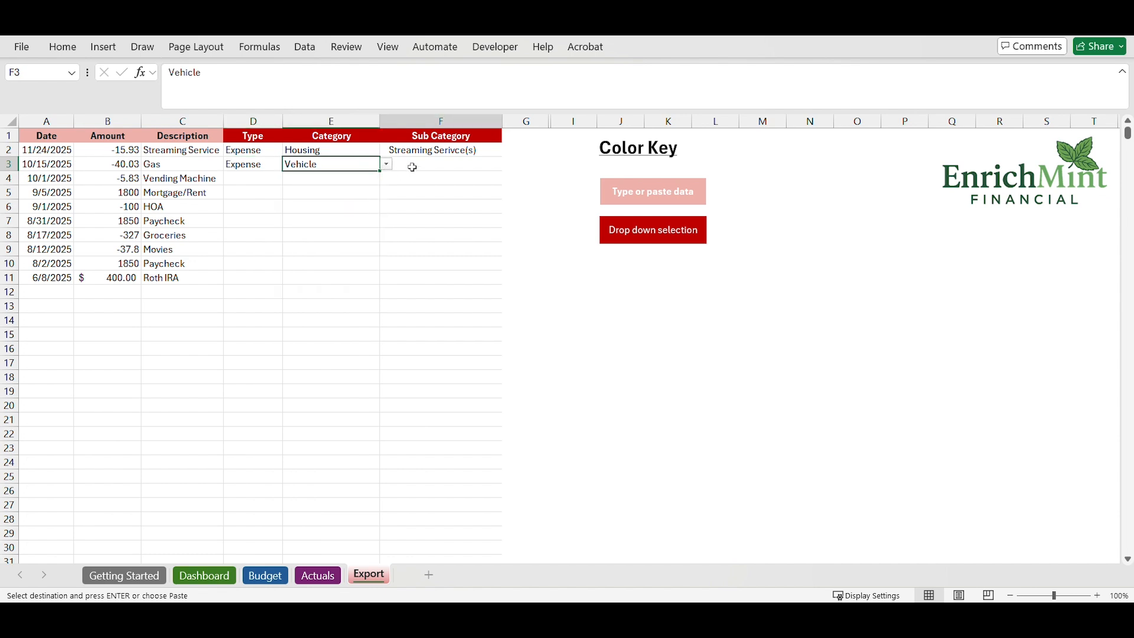
pyautogui.click(510, 164)
pyautogui.click(406, 178)
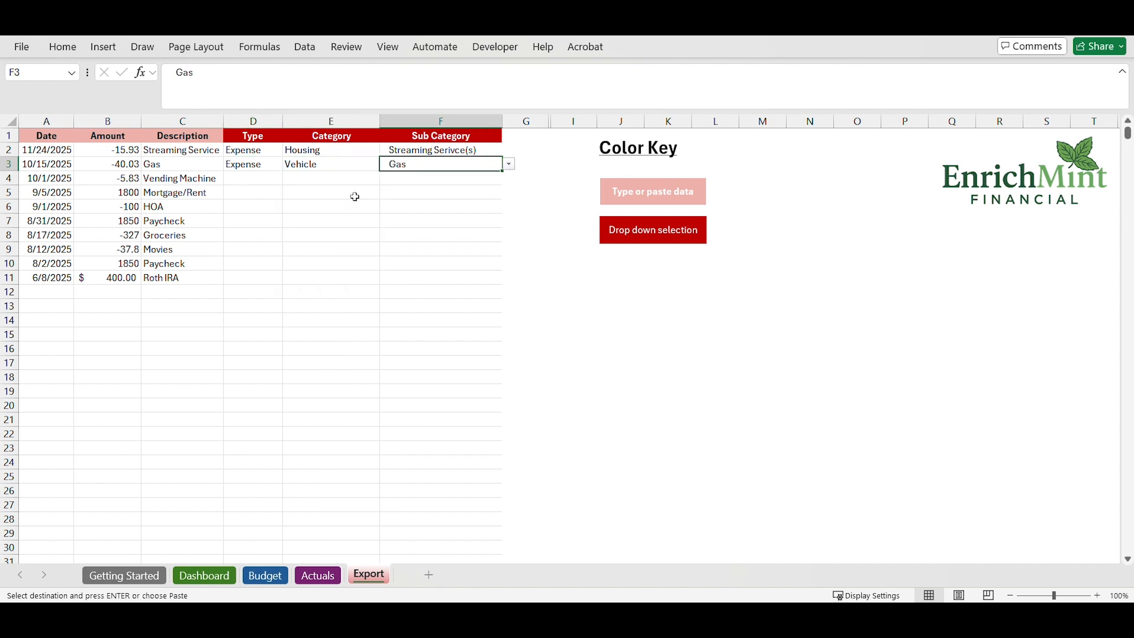
# - Classify the 8/31/2025 Paycheck transaction in row 7 as type Income and category Paycheck
pyautogui.click(239, 223)
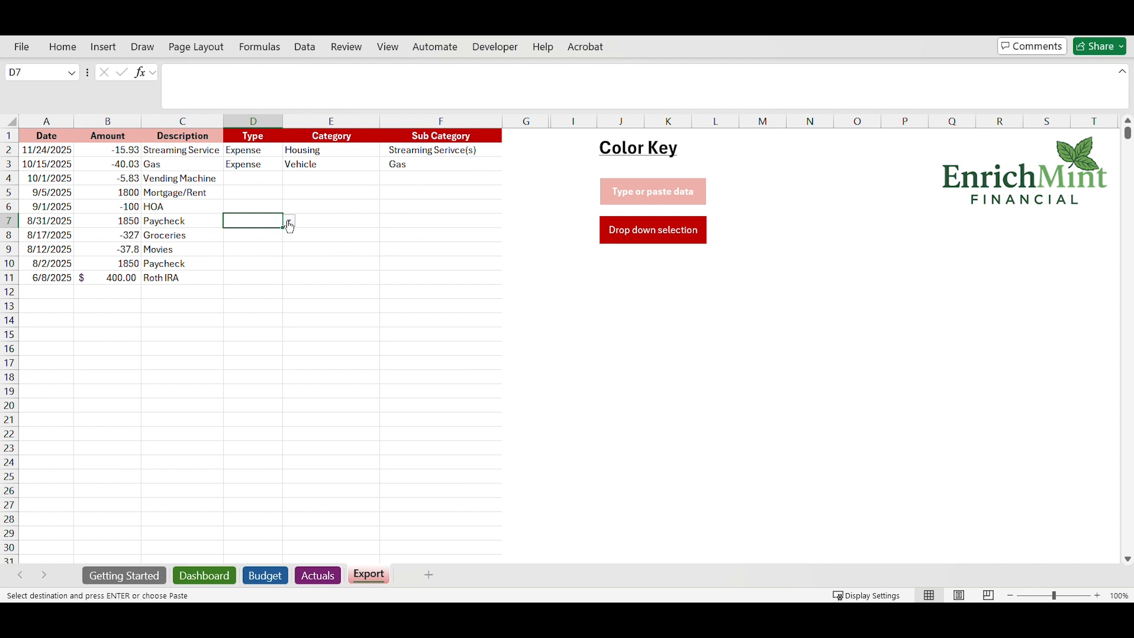
pyautogui.click(290, 223)
pyautogui.click(270, 232)
pyautogui.click(326, 225)
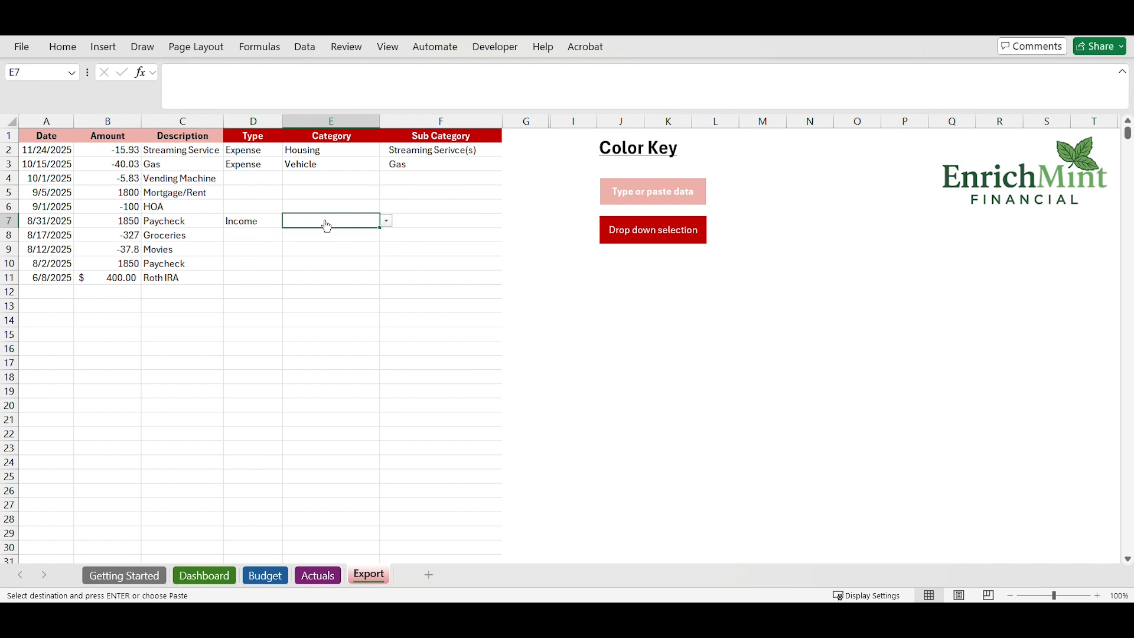
pyautogui.click(387, 221)
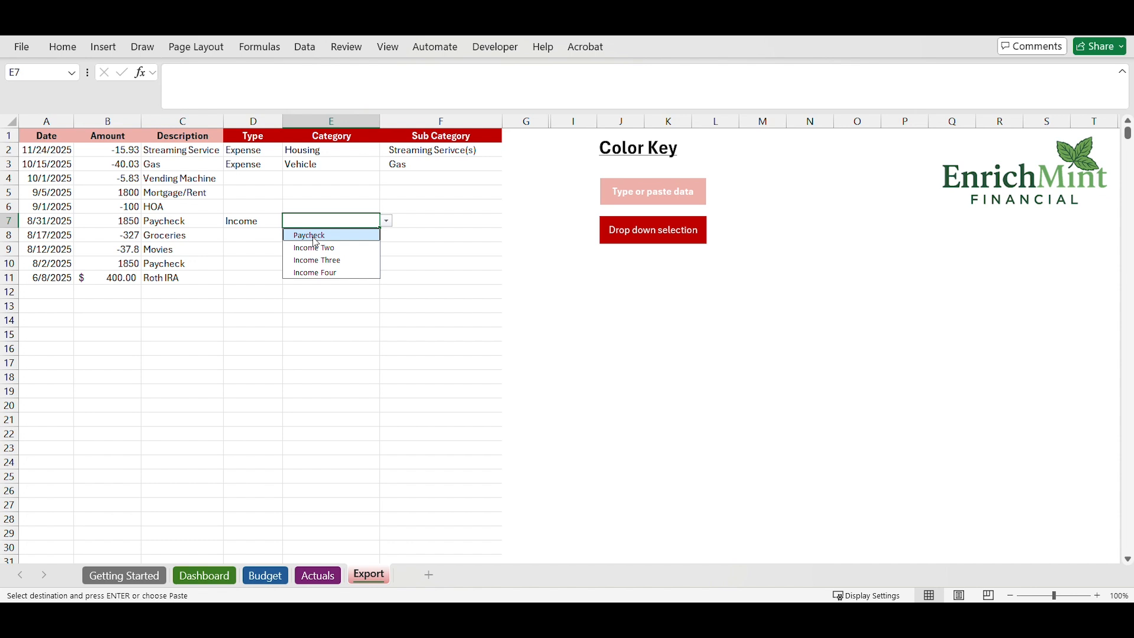
pyautogui.click(316, 237)
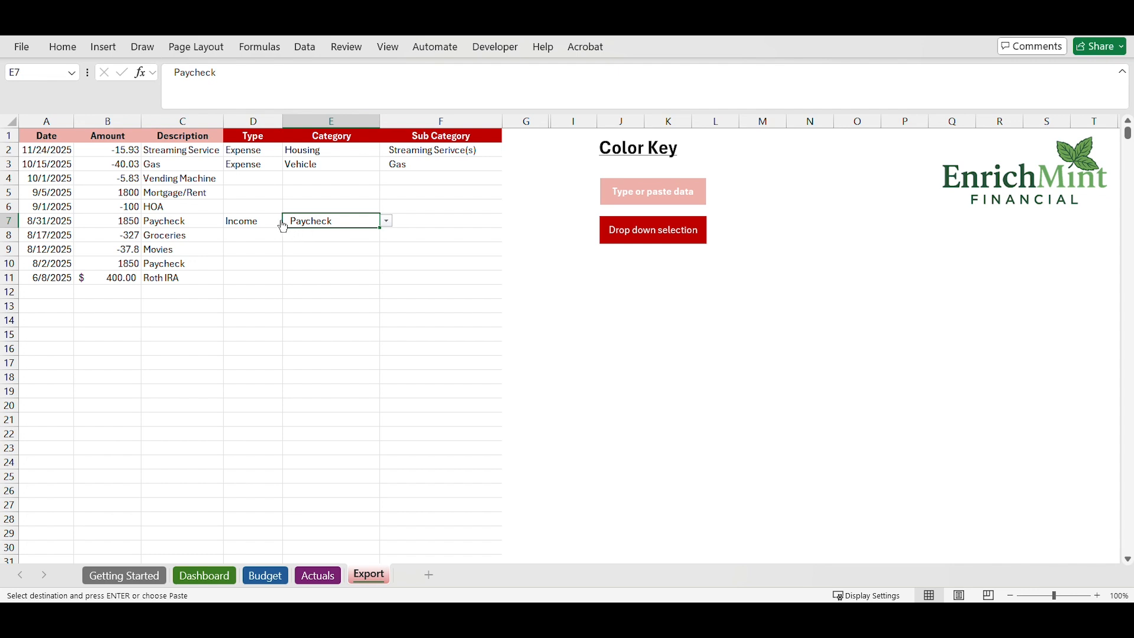
# - Classify the Vending Machine transaction in row 4 as type Expense, category Food and sub category Dinning Out
pyautogui.click(260, 179)
pyautogui.click(289, 179)
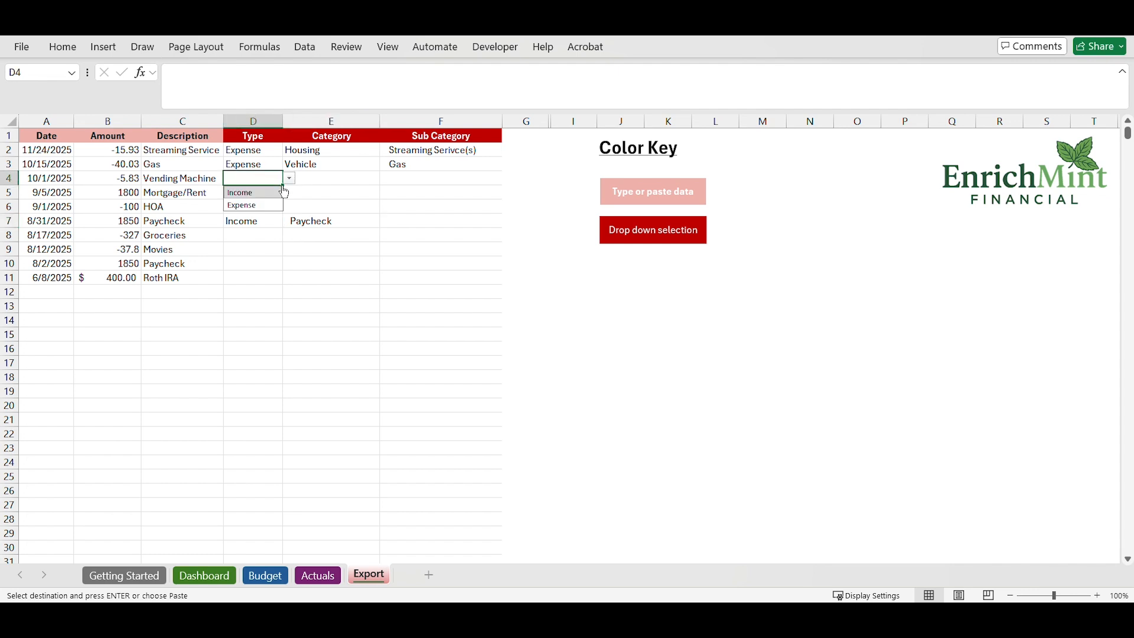
pyautogui.click(263, 203)
pyautogui.click(316, 191)
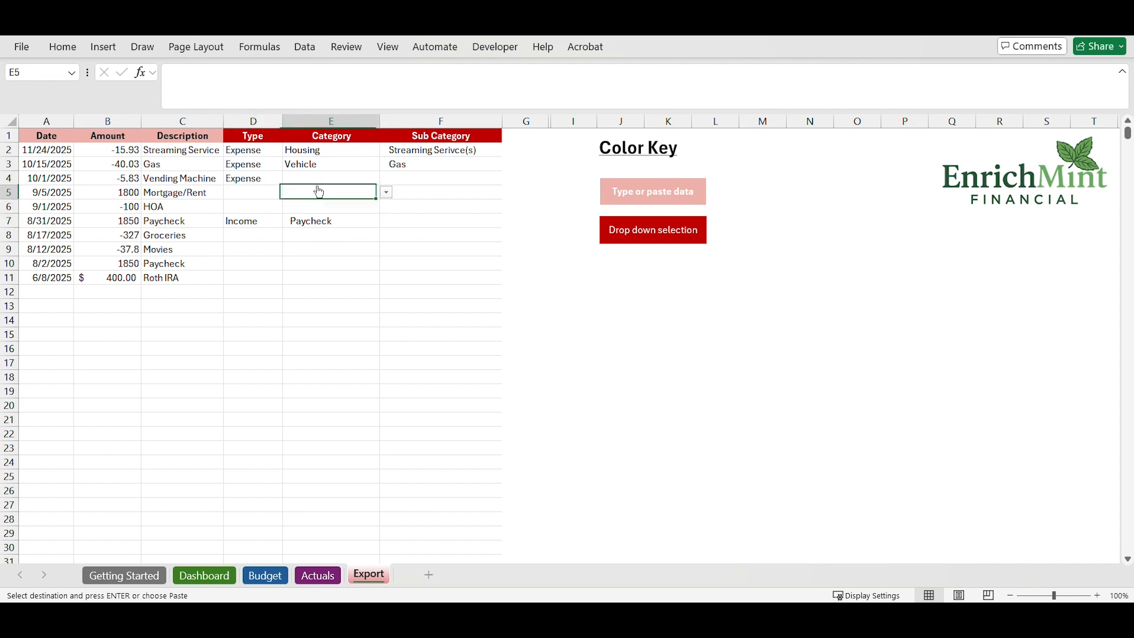
pyautogui.click(362, 178)
pyautogui.click(386, 178)
pyautogui.click(300, 217)
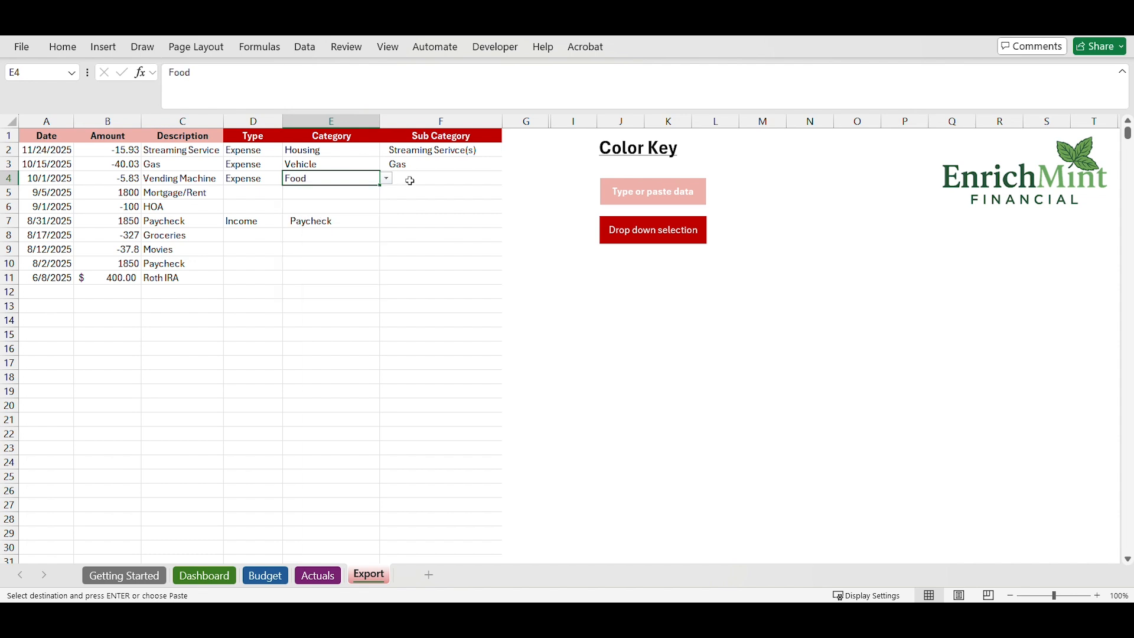
pyautogui.click(407, 180)
pyautogui.click(511, 179)
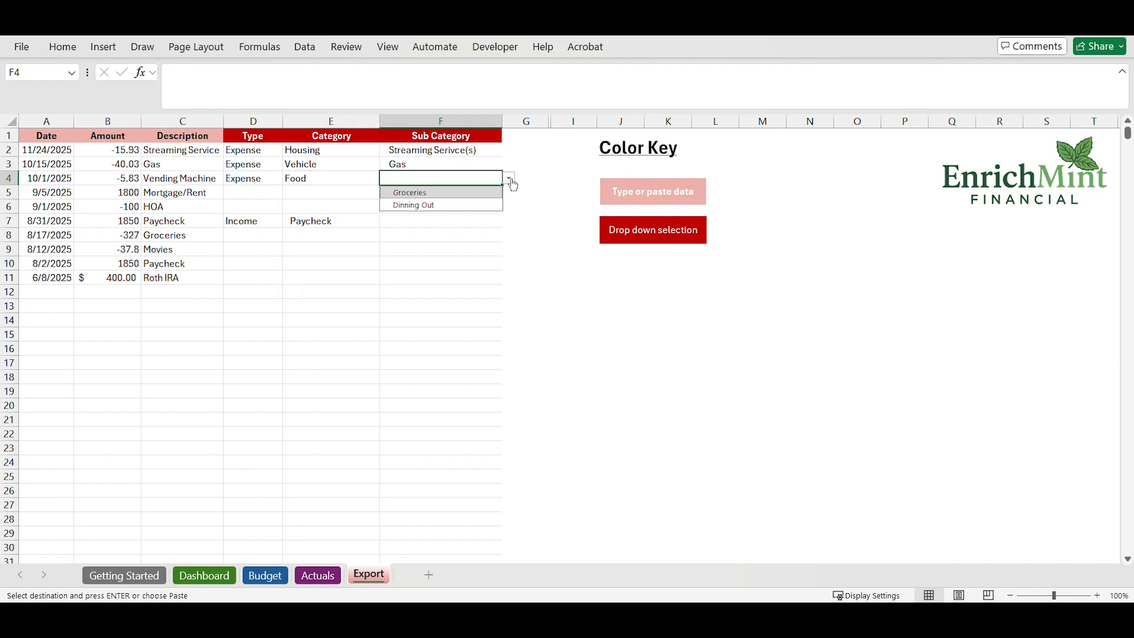
pyautogui.click(433, 205)
# - Classify the Roth IRA transaction in row 11 as type Expense, category Savings_Retirement and sub category Roth IRA, and view the Actuals sheet
pyautogui.click(264, 279)
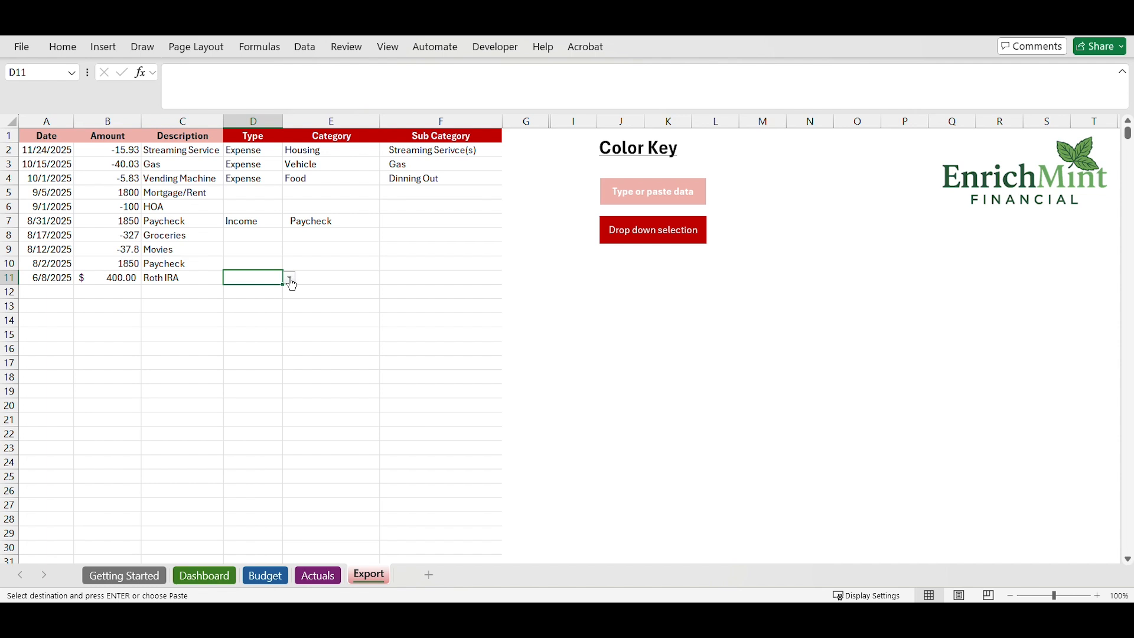
pyautogui.click(290, 277)
pyautogui.click(260, 305)
pyautogui.click(325, 279)
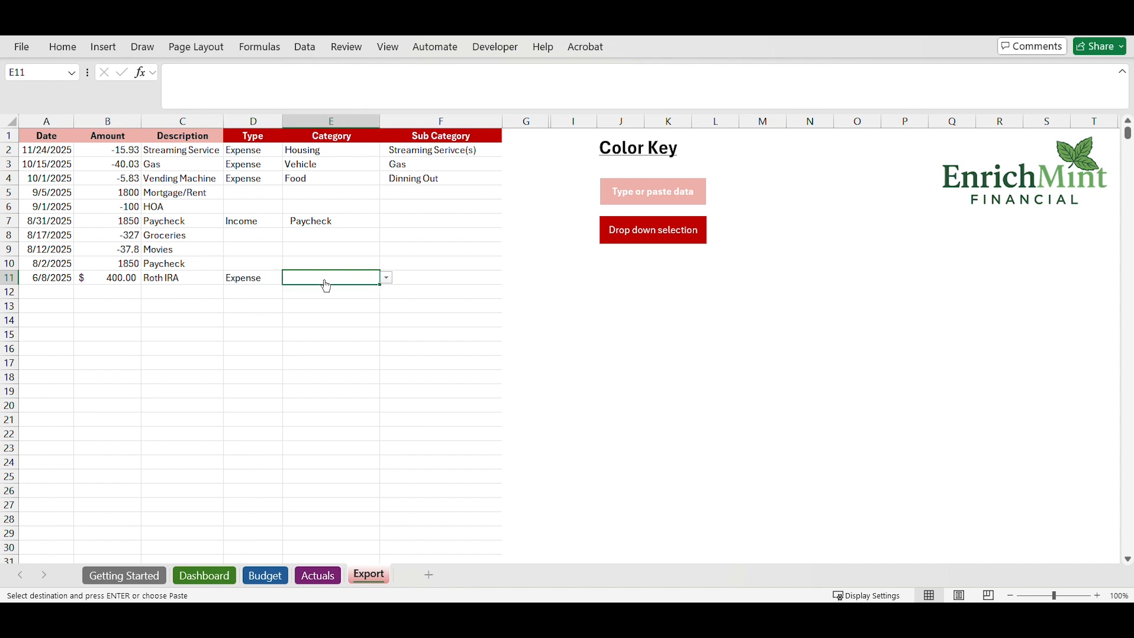
pyautogui.click(387, 279)
pyautogui.click(349, 356)
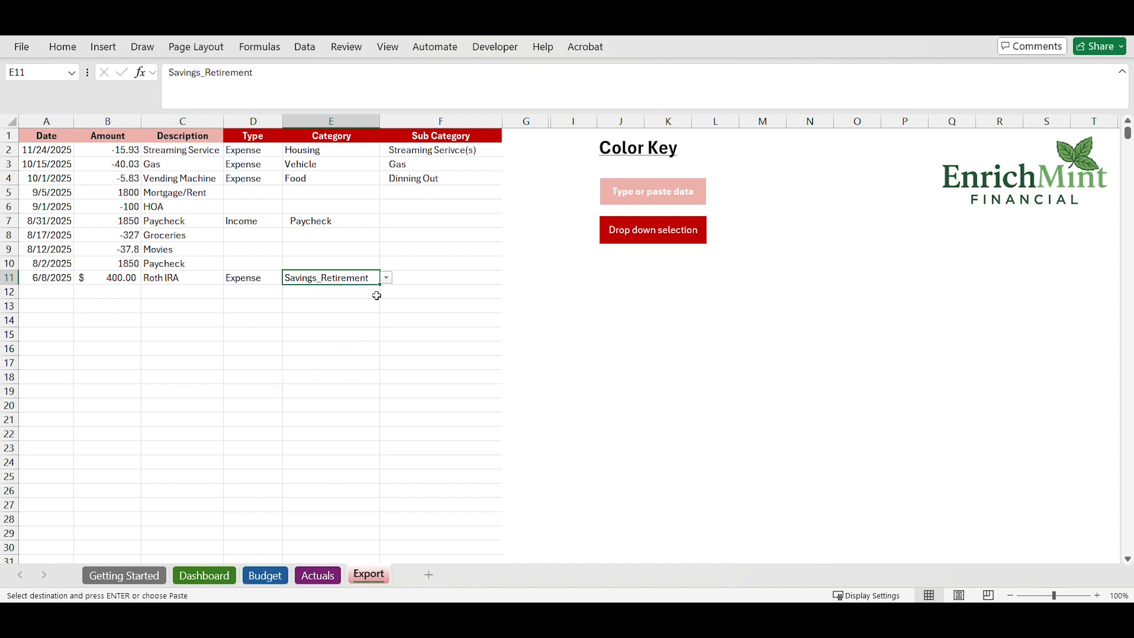
pyautogui.click(420, 281)
pyautogui.click(509, 279)
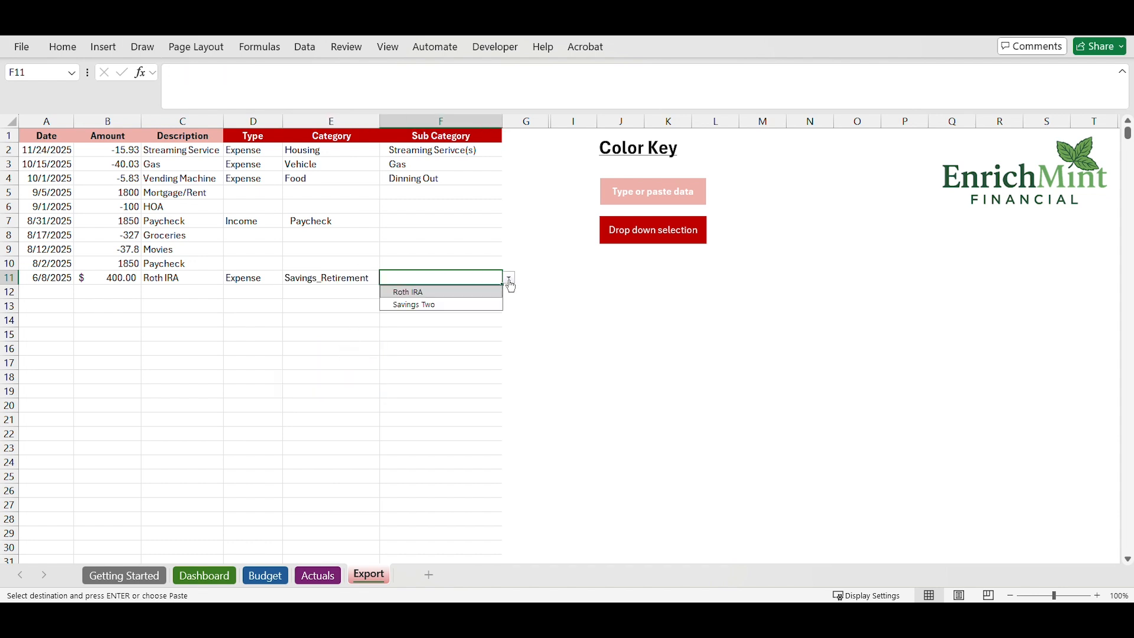
pyautogui.click(431, 294)
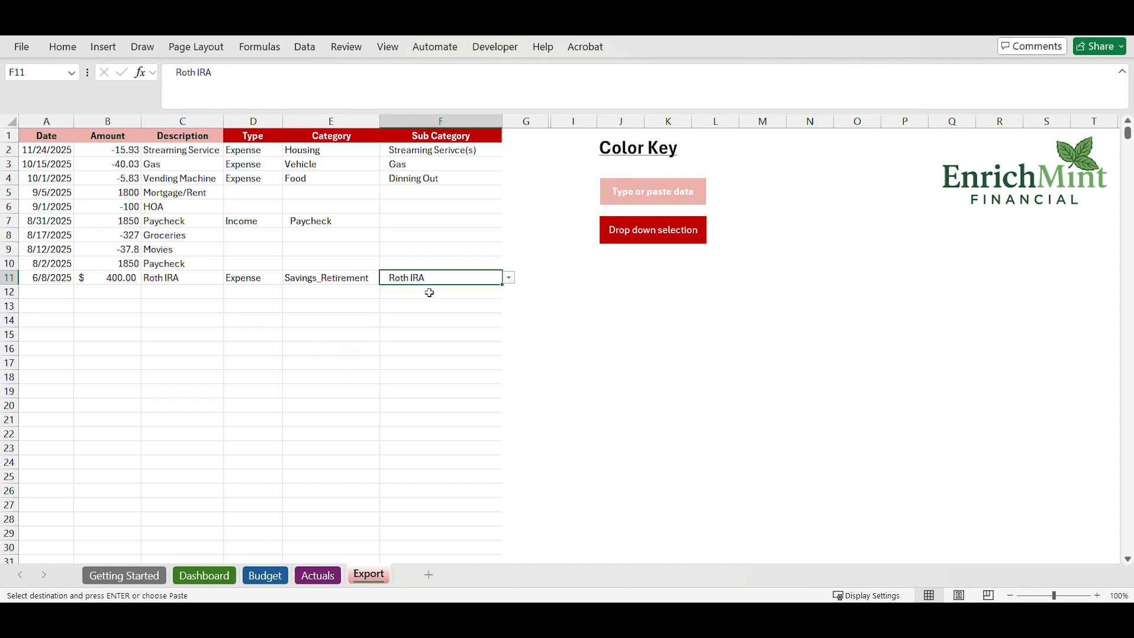
pyautogui.click(318, 576)
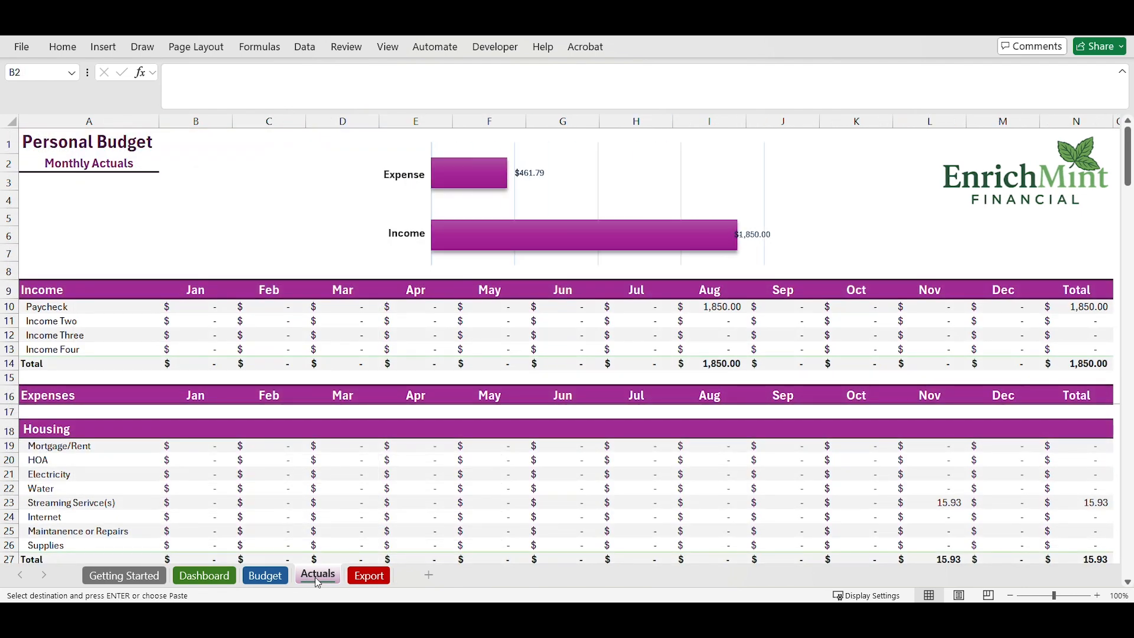